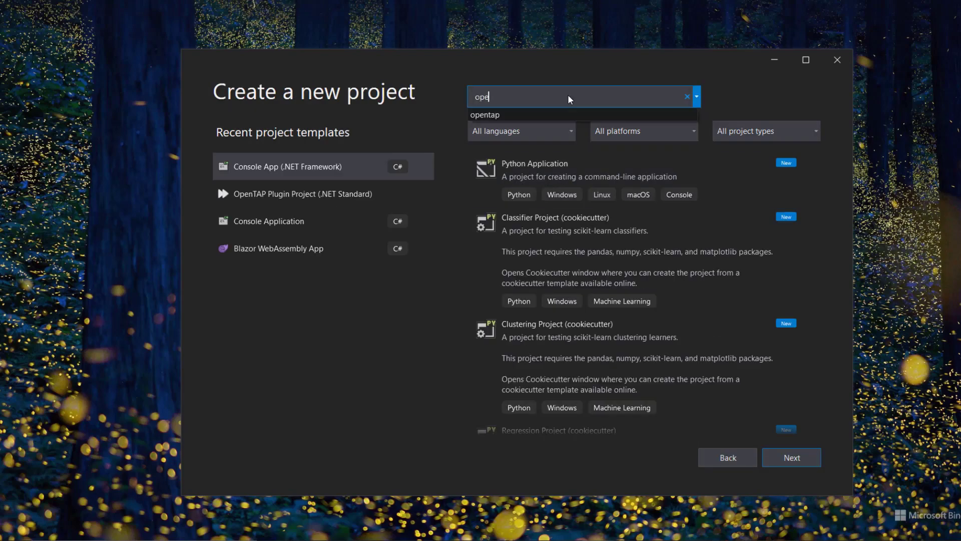
{"action": "type", "text": "opentap"}
Create an OpenTAP Plugin Project (.NET Standard) named DemoResultListener.
{"action": "left_click", "coordinate": [636, 180]}
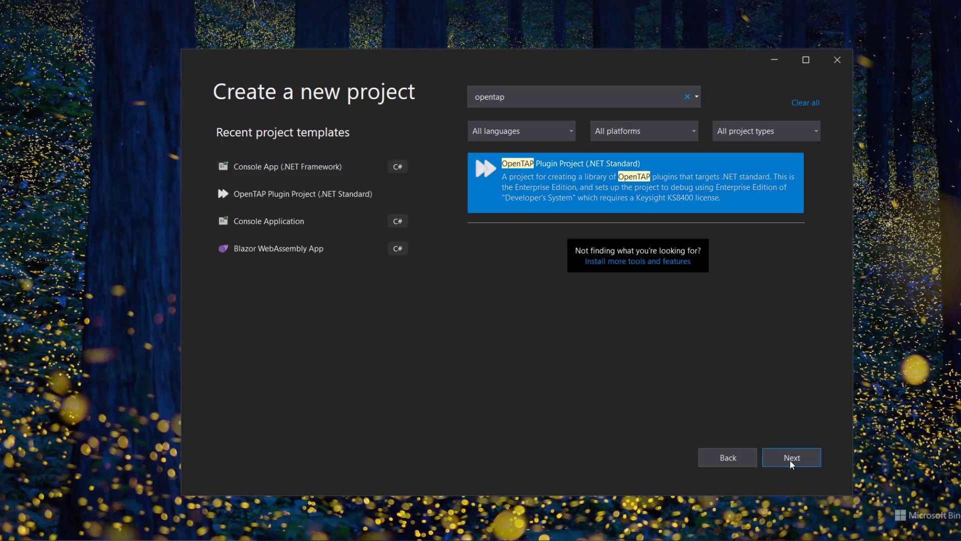
{"action": "left_click", "coordinate": [791, 458]}
{"action": "type", "text": "DemoResultListener"}
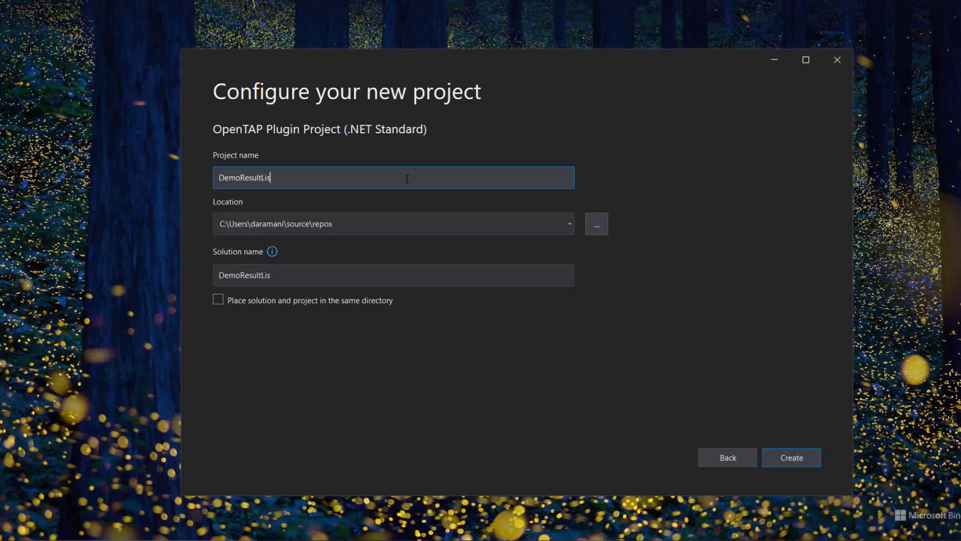
{"action": "left_click", "coordinate": [791, 459]}
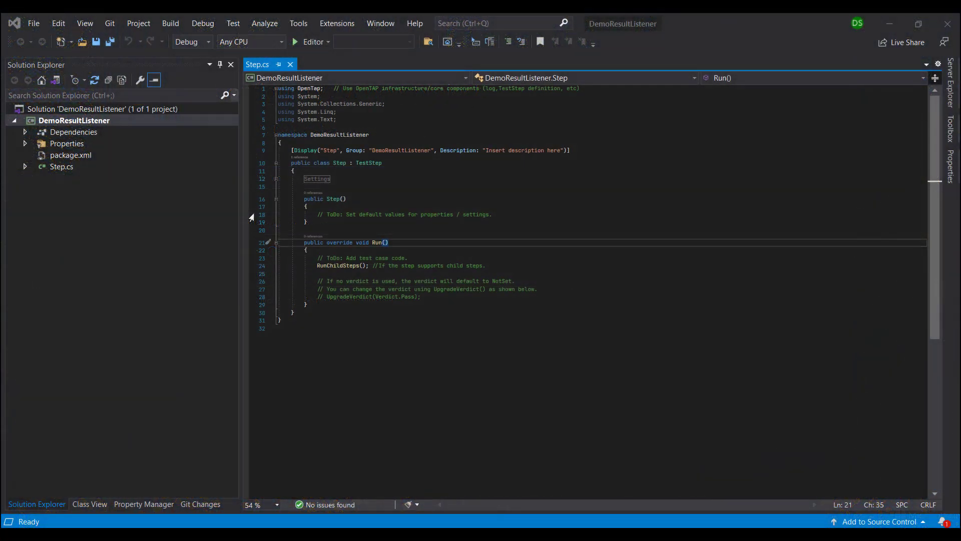
Add an OpenTAP ResultListener item named MyResultListener.cs to the DemoResultListener project.
{"action": "right_click", "coordinate": [91, 123]}
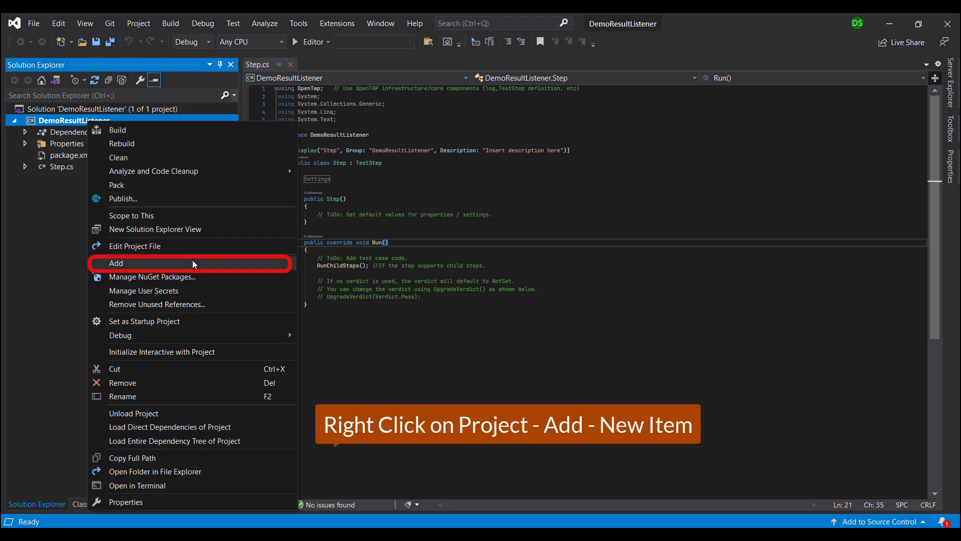
{"action": "mouse_move", "coordinate": [150, 262]}
{"action": "left_click", "coordinate": [338, 264]}
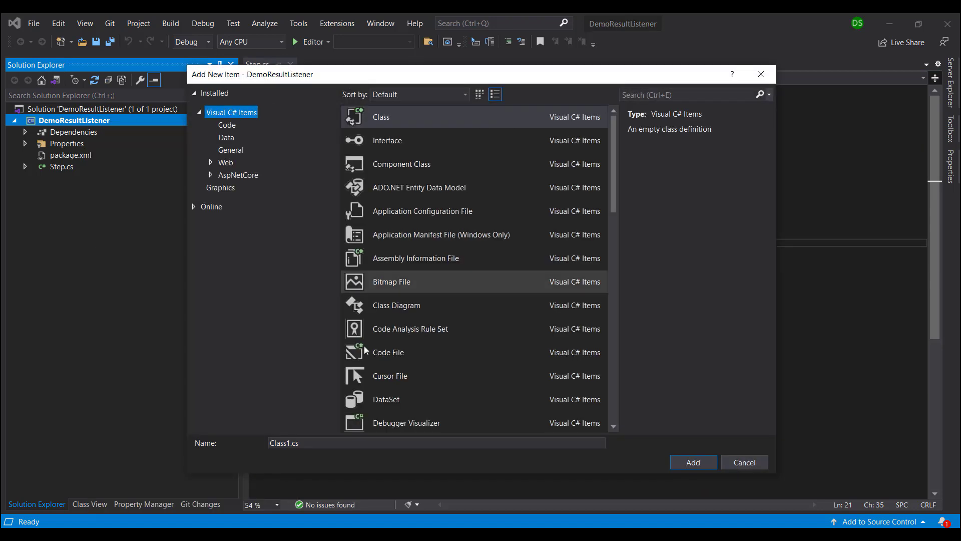
{"action": "scroll", "coordinate": [371, 312], "scroll_direction": "down", "scroll_amount": 5}
{"action": "scroll", "coordinate": [413, 338], "scroll_direction": "down", "scroll_amount": 3}
{"action": "left_click", "coordinate": [411, 328]}
{"action": "left_click", "coordinate": [300, 443]}
{"action": "key", "text": "ctrl+a"}
{"action": "type", "text": "MyResultListener"}
{"action": "key", "text": "Return"}
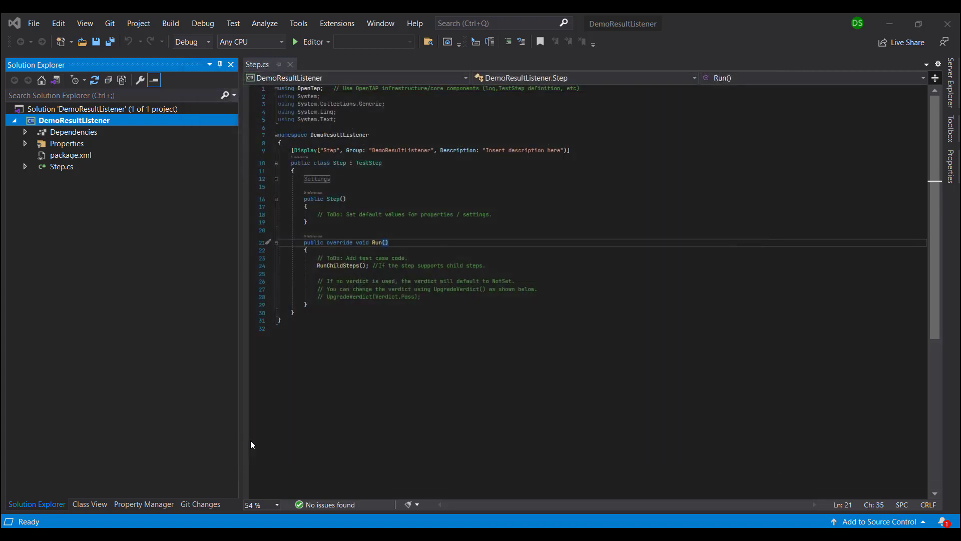
{"action": "scroll", "coordinate": [594, 301], "scroll_direction": "down", "scroll_amount": 3}
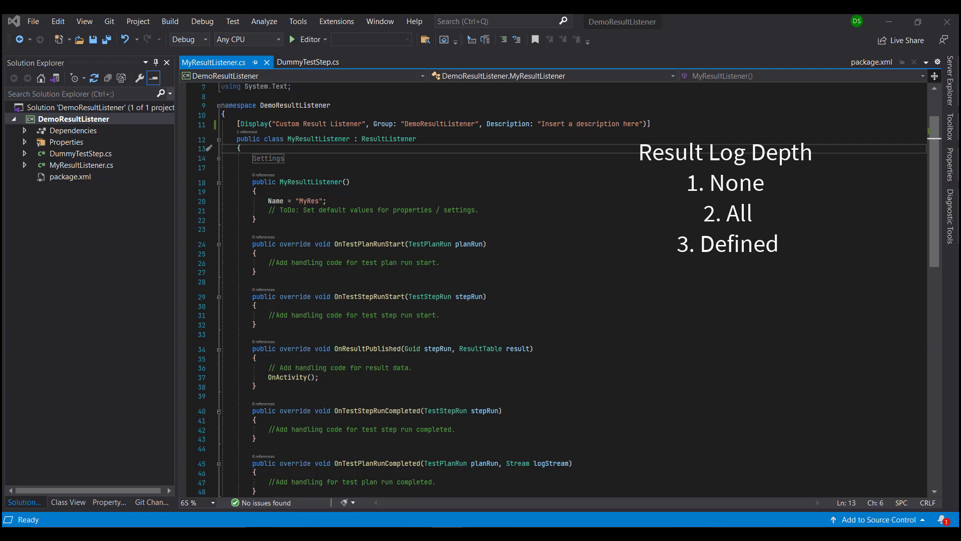
Add the ResultLogDepth enum with values None, All and Defined, and save.
{"action": "key", "text": "Return"}
{"action": "type", "text": "public enum ResultLogDepth"}
{"action": "key", "text": "Return"}
{"action": "type", "text": "{"}
{"action": "key", "text": "Return"}
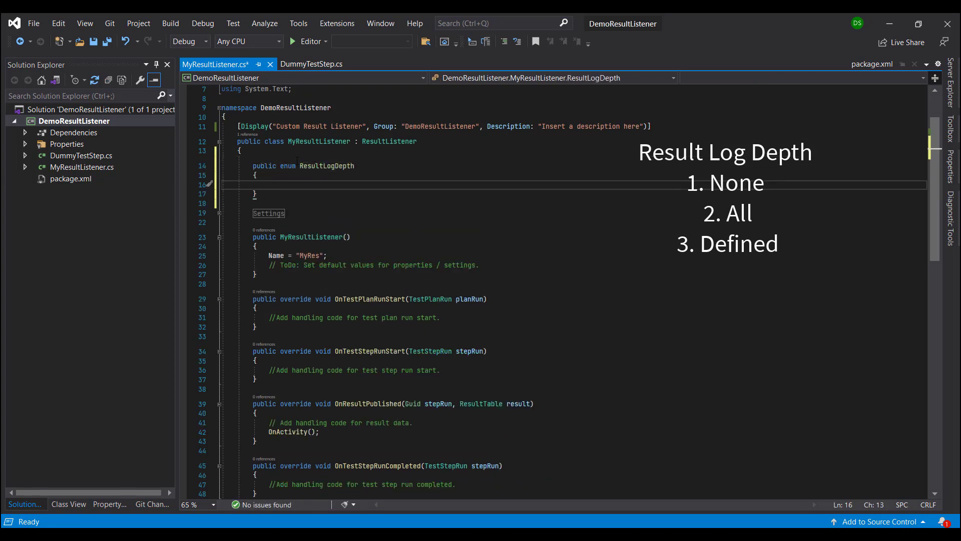
{"action": "type", "text": "None,"}
{"action": "key", "text": "Return"}
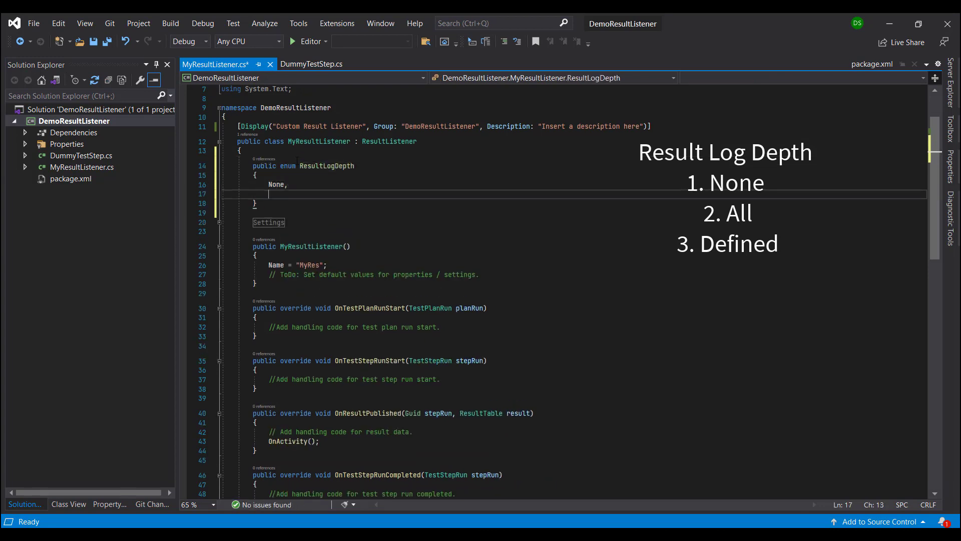
{"action": "type", "text": "All,"}
{"action": "key", "text": "Return"}
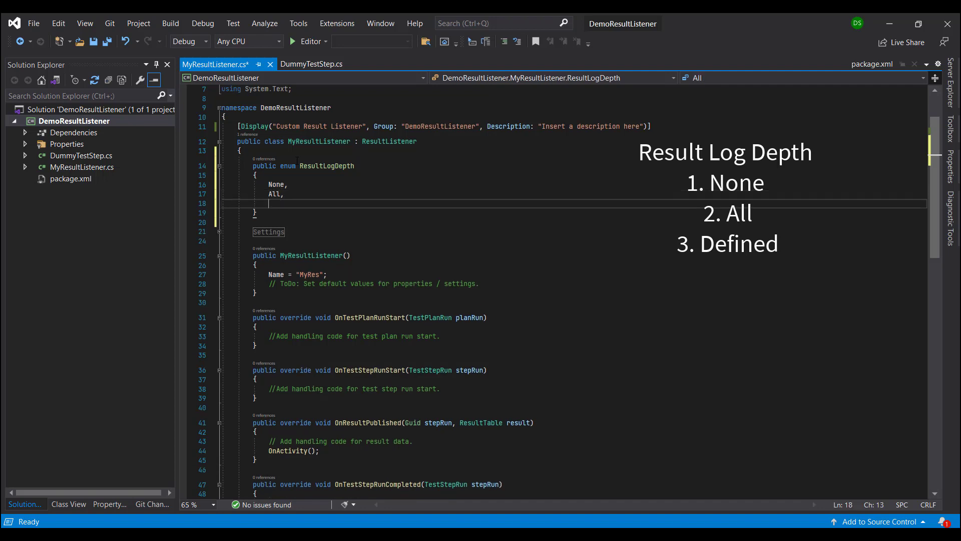
{"action": "type", "text": "Defined"}
{"action": "key", "text": "Down"}
{"action": "type", "text": ";"}
{"action": "key", "text": "ctrl+s"}
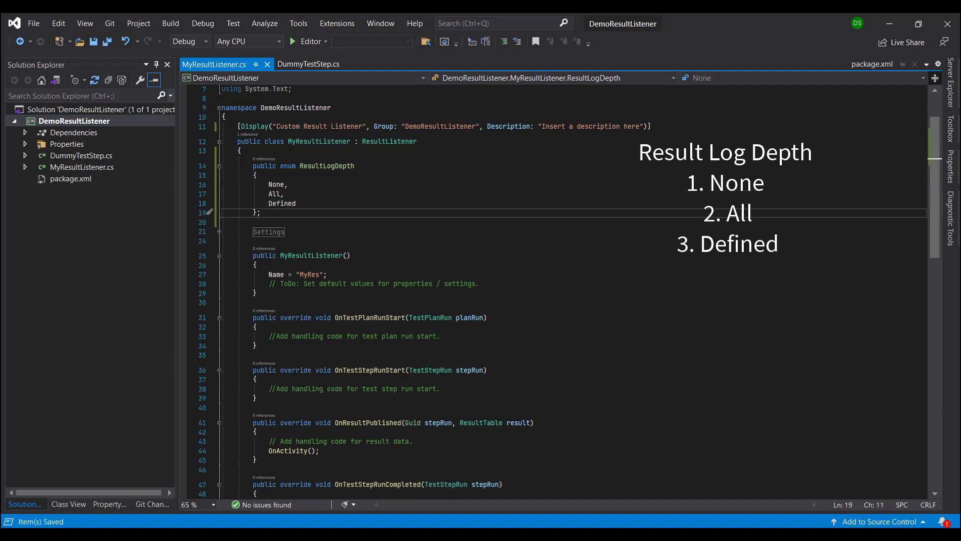
Add ResultLogDepthChoice and ResultLogDepthSize settings, size enabled only for Defined, and save.
{"action": "key", "text": "Down"}
{"action": "key", "text": "Down"}
{"action": "key", "text": "Down"}
{"action": "key", "text": "Return"}
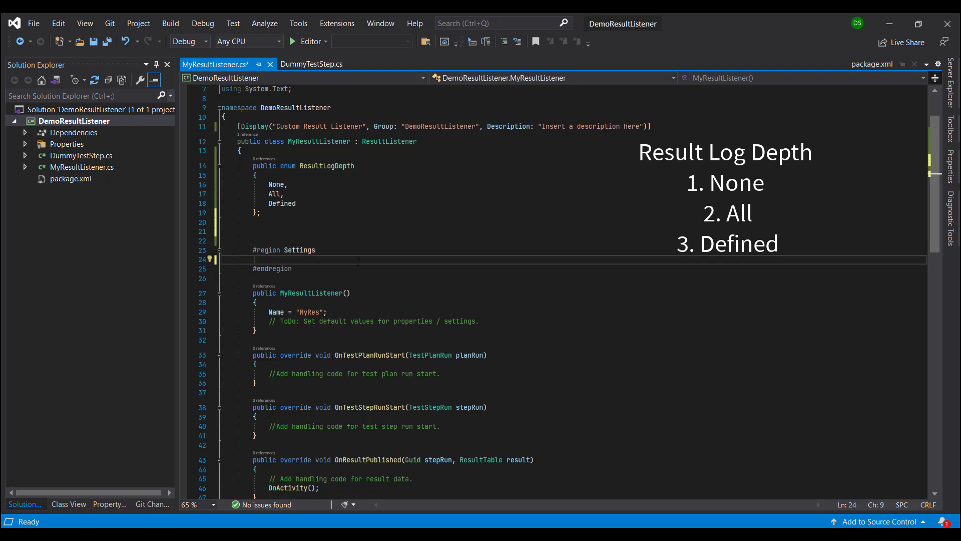
{"action": "key", "text": "Return"}
{"action": "key", "text": "Return"}
{"action": "type", "text": "[Display(\"Result Log Depth Choice\", Order: 1, Description: \"Choose to log any test step results.\")]         public ResultLogDepth ResultLogDepthChoice { get; set; }"}
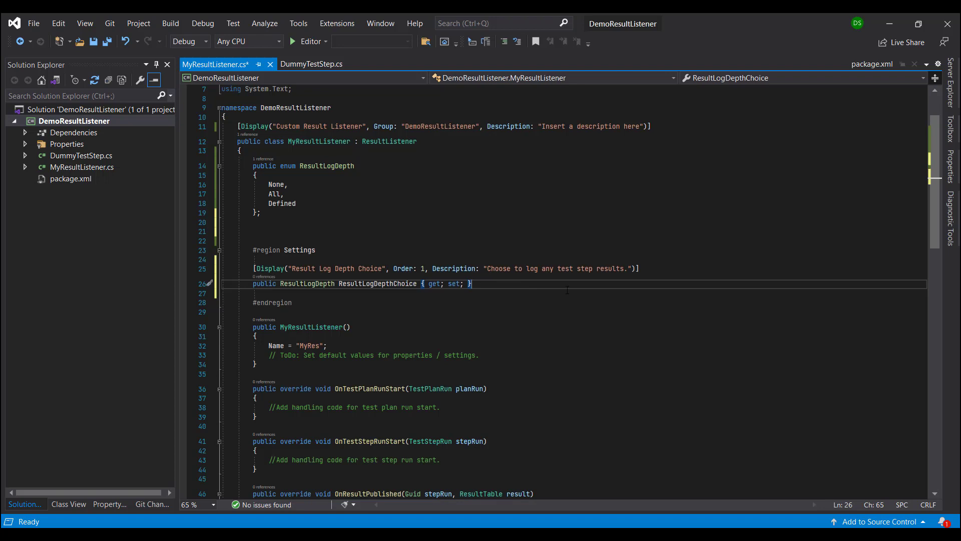
{"action": "key", "text": "Return"}
{"action": "key", "text": "Return"}
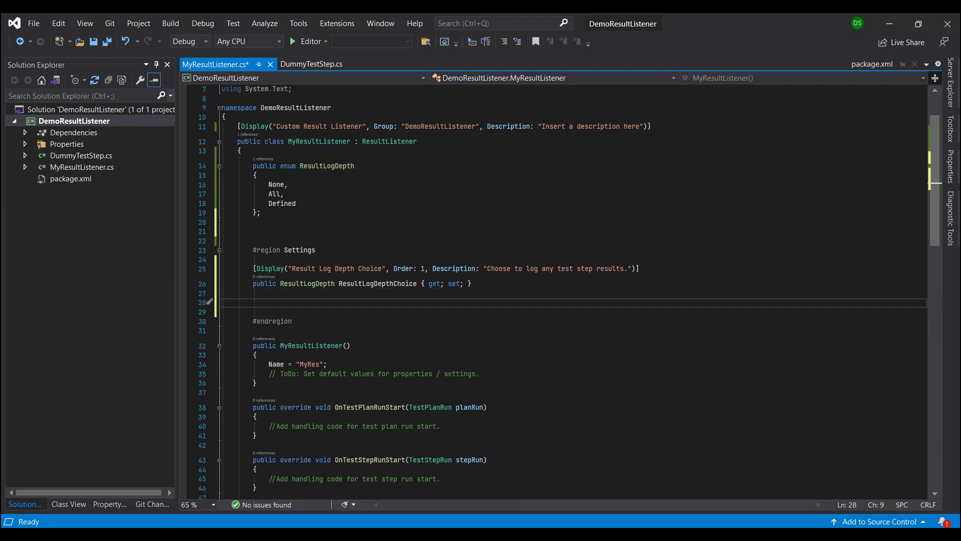
{"action": "key", "text": "alt+Tab"}
{"action": "key", "text": "alt+Tab"}
{"action": "type", "text": "[EnabledIf(nameof(ResultLogDepthChoice), ResultLogDepth.Defined)]         [Display(\"Result Log Depth Size\", Order: 2, Description: \"The maximum number of rows to display per PublishResults call.\")]         public int ResultLogDepthSize { get; set; }"}
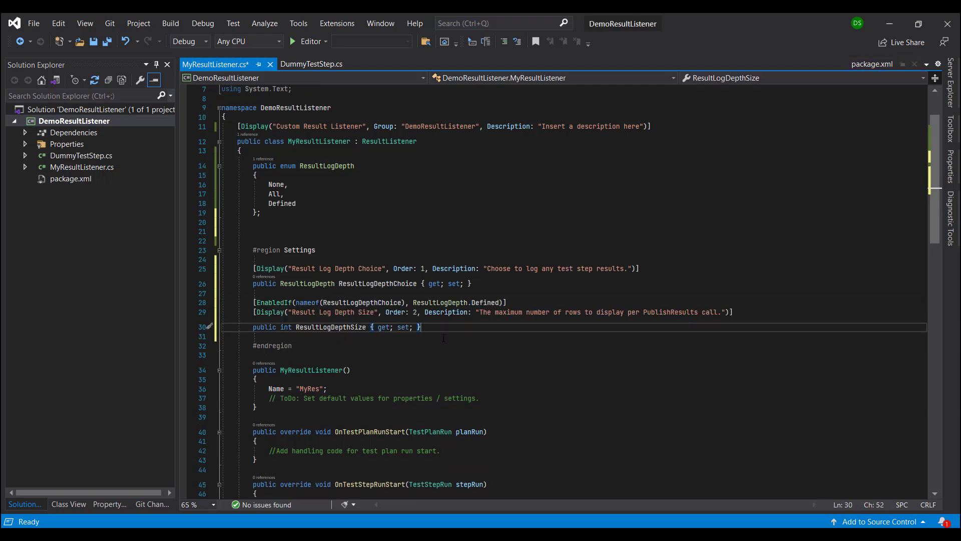
{"action": "key", "text": "ctrl+s"}
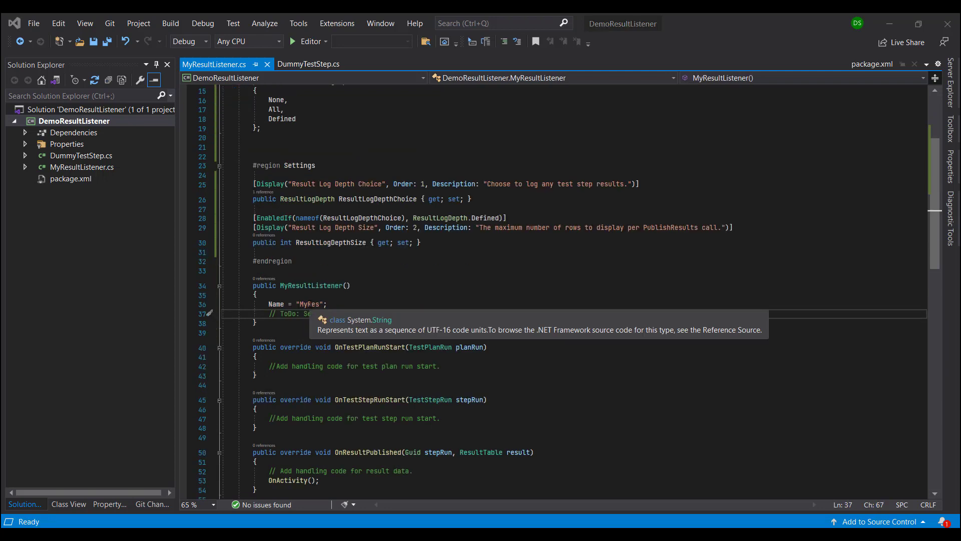
{"action": "type", "text": "CustomResultListener"}
Default log depth to Defined, and log step starts, step and plan completion times.
{"action": "key", "text": "Return"}
{"action": "type", "text": "ResultLogDepthChoice = ResultLogDepth.Defined;"}
{"action": "key", "text": "Return"}
{"action": "type", "text": "ResultLogDepthSize = 5;"}
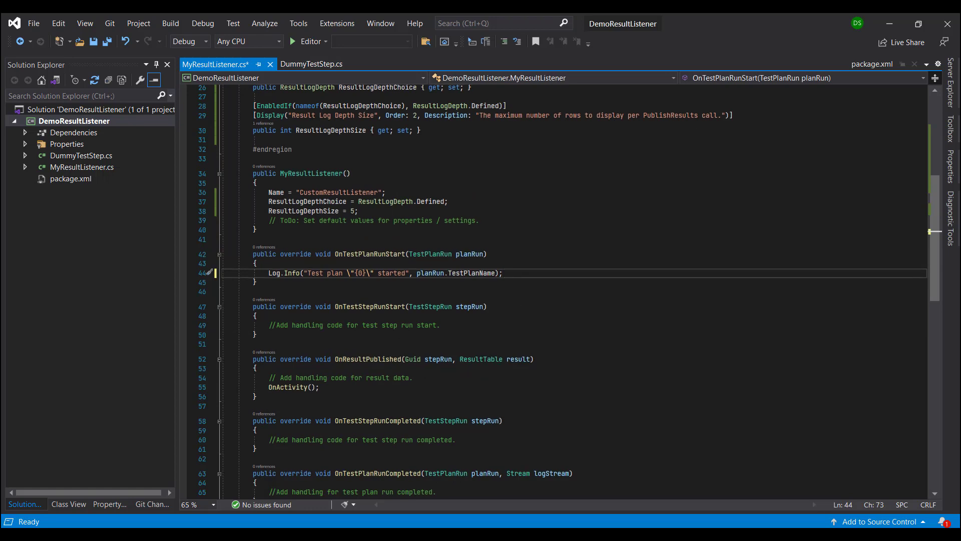
{"action": "type", "text": "Log.Info(\"Test step \\\"{0}\\\" started\", stepRun.TestStepName);"}
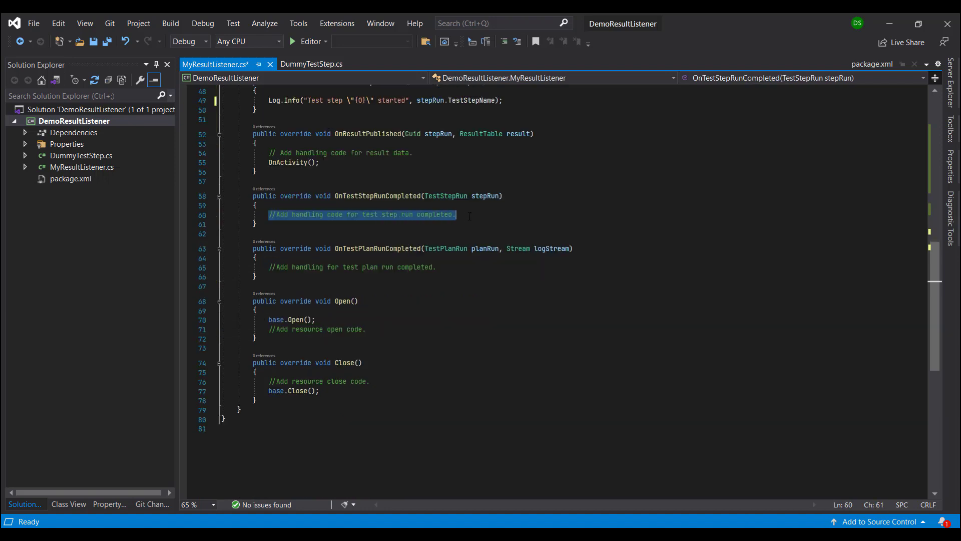
{"action": "type", "text": "Log.Info(\"Test step \\\"{0}\\\" completed in {1} milliseconds\", stepRun.TestStepName,                 stepRun.Duration.TotalMilliseconds);"}
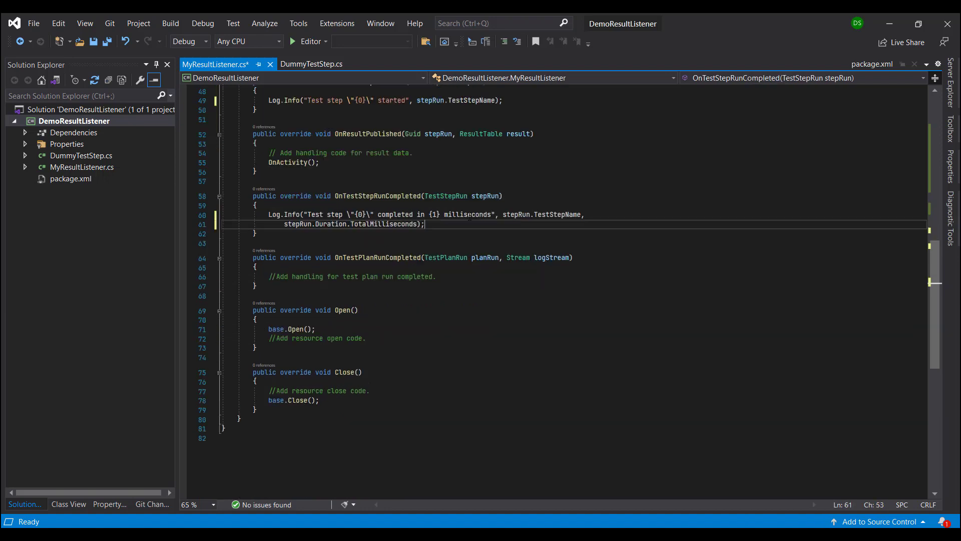
{"action": "type", "text": "Log.Info(\"Test Plan Run \\\"{0}\\\" completed in {1} milliseconds\", planRun.TestPlanName,                 planRun.Duration.TotalMilliseconds);"}
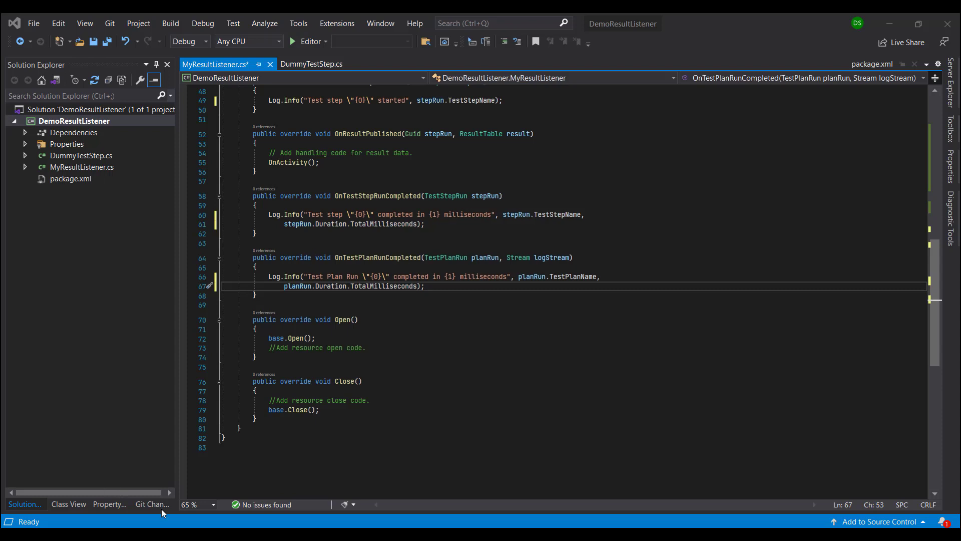
{"action": "scroll", "coordinate": [563, 286], "scroll_direction": "up", "scroll_amount": 5}
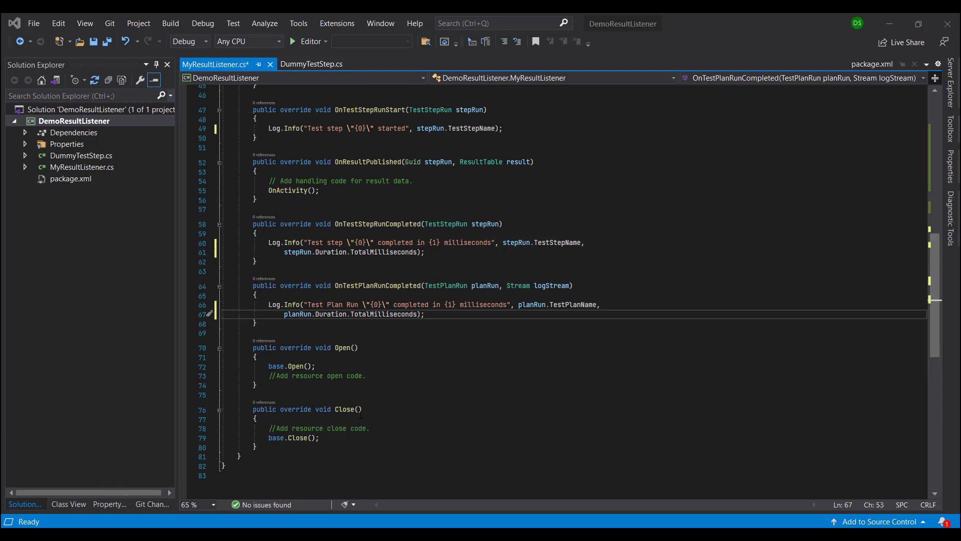
{"action": "scroll", "coordinate": [563, 285], "scroll_direction": "up", "scroll_amount": 5}
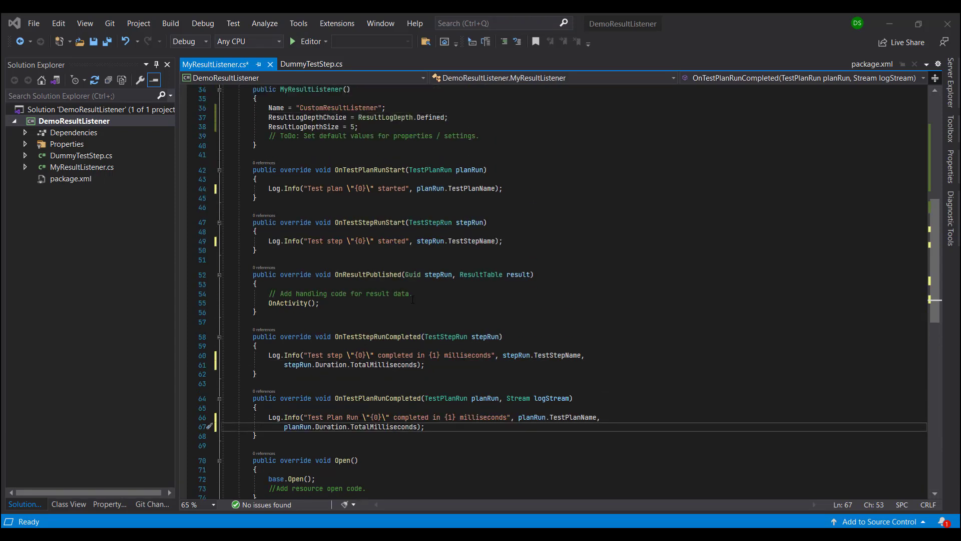
{"action": "left_click", "coordinate": [434, 294]}
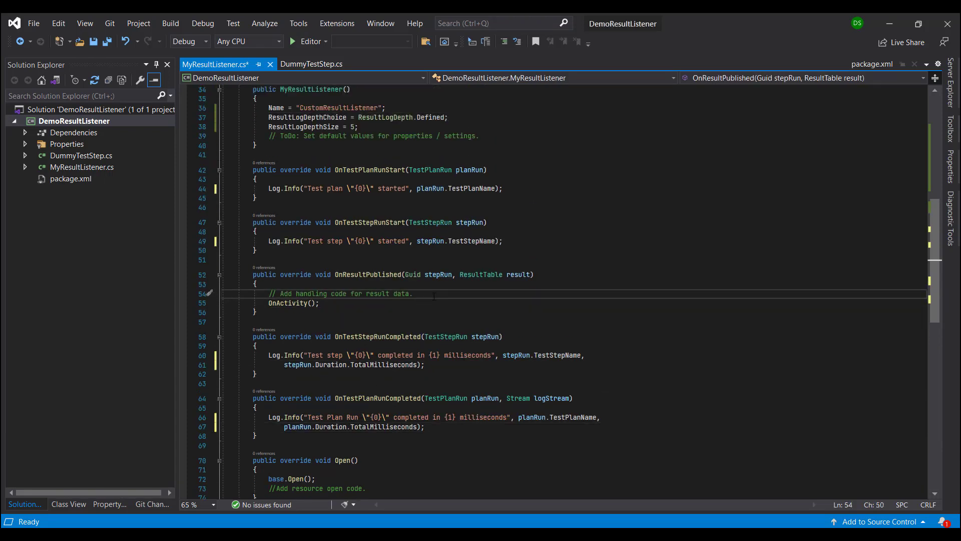
Make OnResultPublished call base, return early on None, and set maxRowIndex from MaxRowCount.
{"action": "key", "text": "Return"}
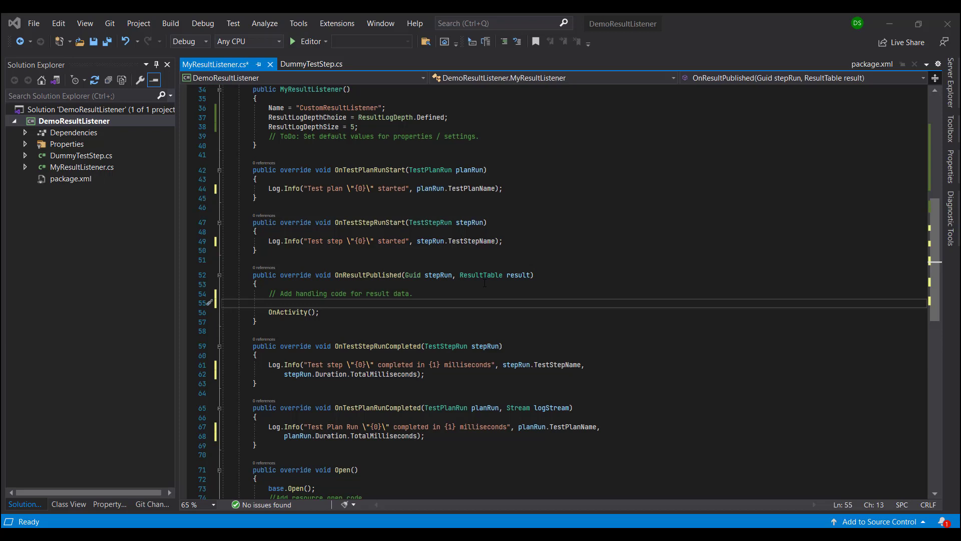
{"action": "type", "text": "base.OnResultPublished(stepRun, result);"}
{"action": "key", "text": "ctrl+v"}
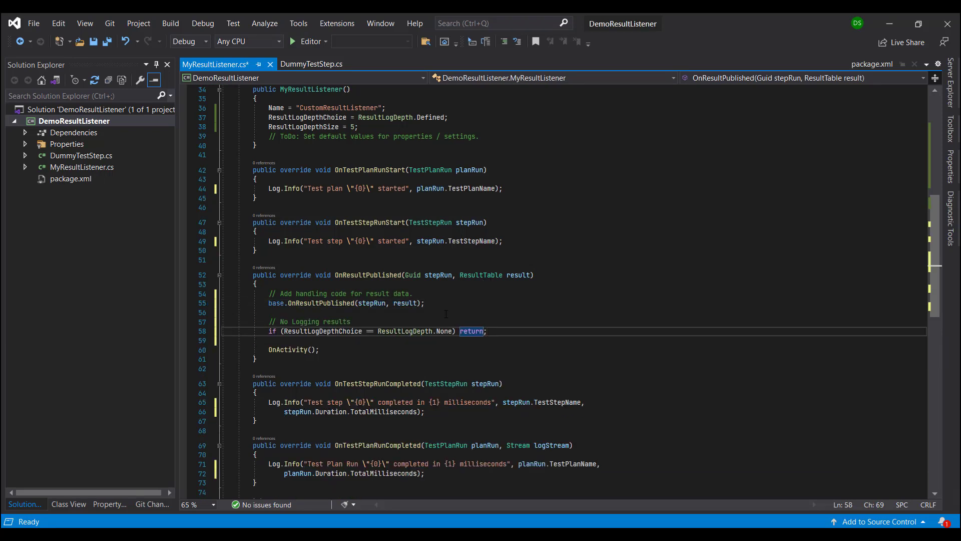
{"action": "key", "text": "Return"}
{"action": "key", "text": "Return"}
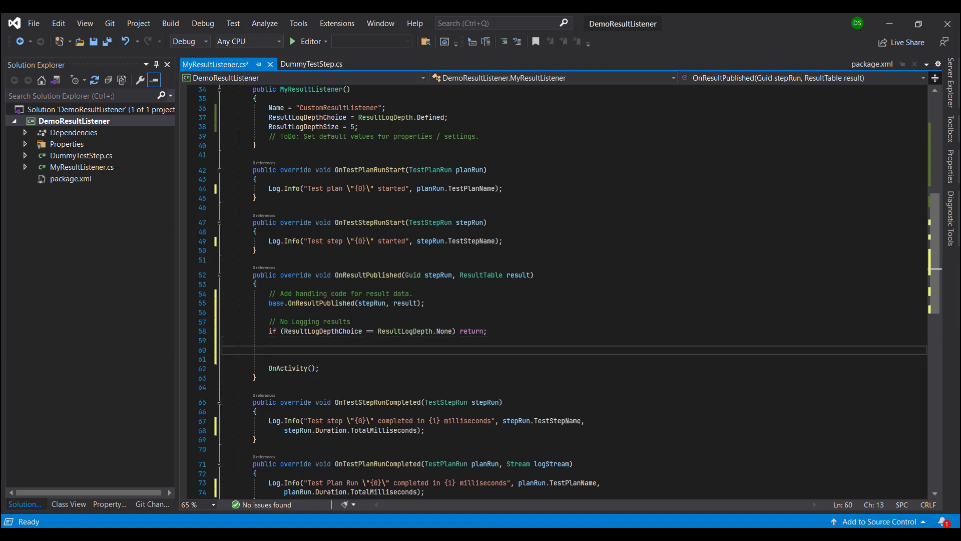
{"action": "key", "text": "alt+Tab"}
{"action": "type", "text": "int maxRowIndex = MaxRowCount(result);"}
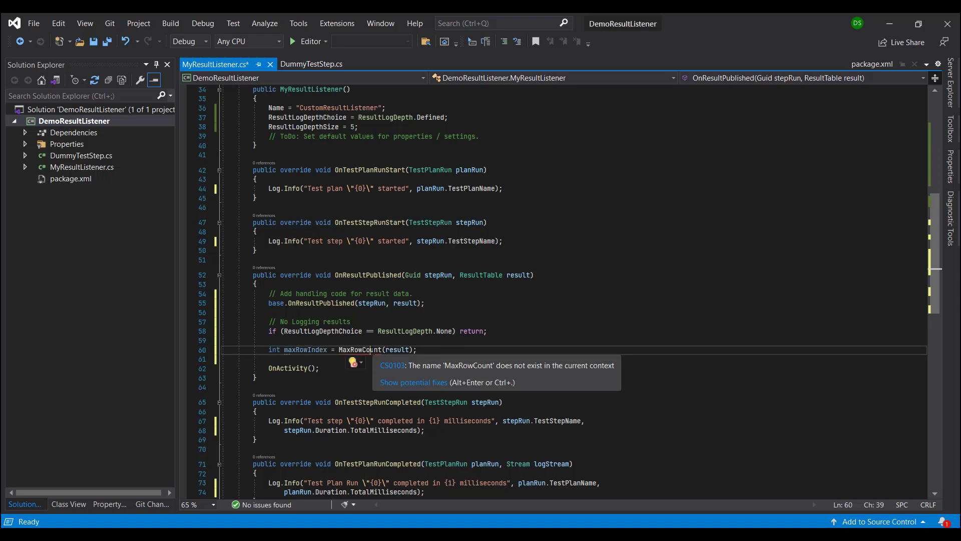
{"action": "left_click", "coordinate": [361, 362]}
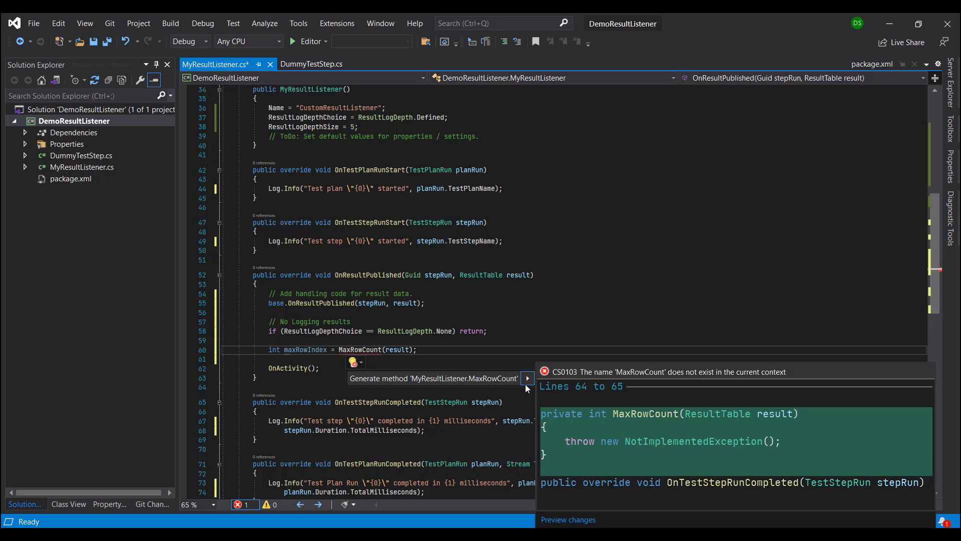
Generate the missing MaxRowCount method via the quick action.
{"action": "left_click", "coordinate": [527, 378]}
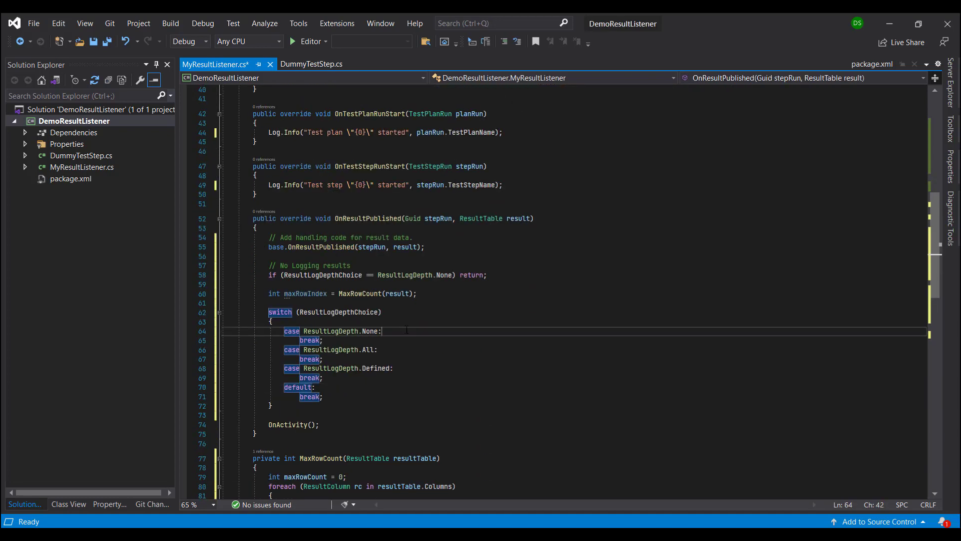
Set maxRowIndex per case: zero for None, all rows for All, capped for Defined.
{"action": "key", "text": "Return"}
{"action": "type", "text": "maxRowIndex = 0;"}
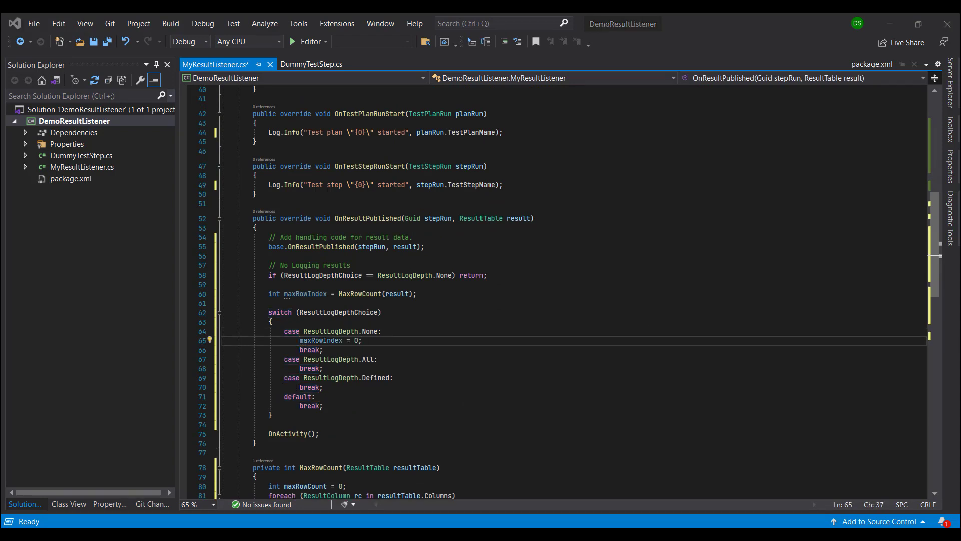
{"action": "left_click", "coordinate": [406, 359]}
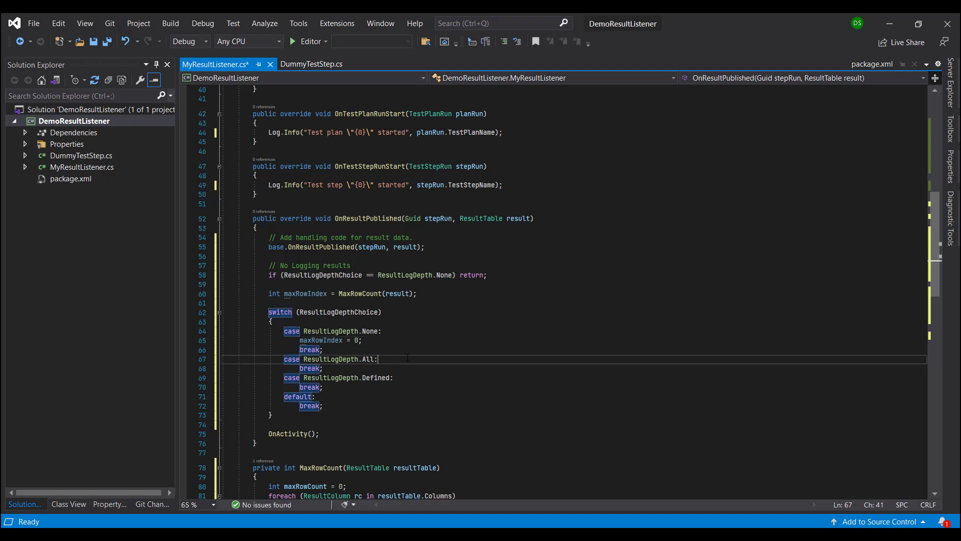
{"action": "key", "text": "Return"}
{"action": "type", "text": "maxRowIndex = Math.Max(maxRowIndex, 0);"}
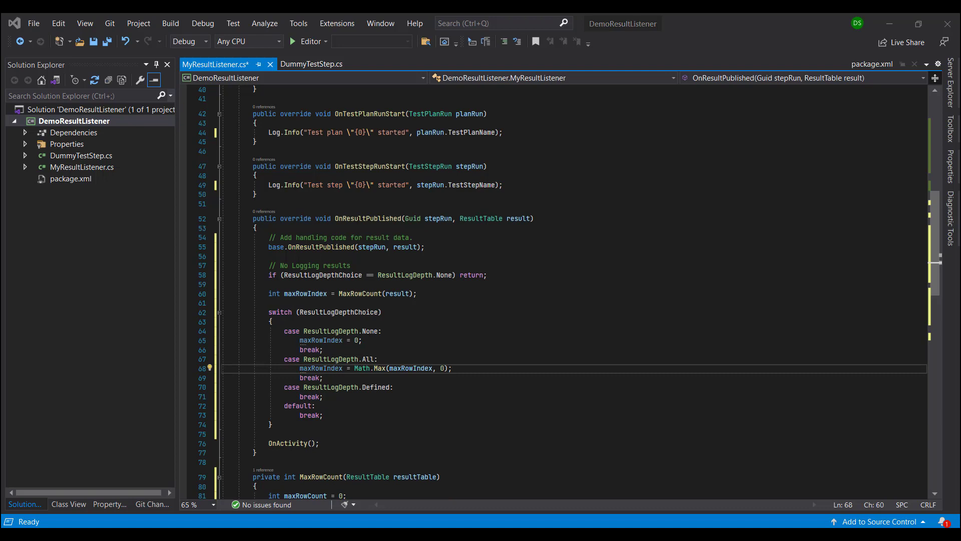
{"action": "left_click", "coordinate": [398, 387]}
{"action": "key", "text": "Return"}
{"action": "type", "text": "maxRowIndex = Math.Max(Math.Min(ResultLogDepthSize, maxRowIndex), 0);"}
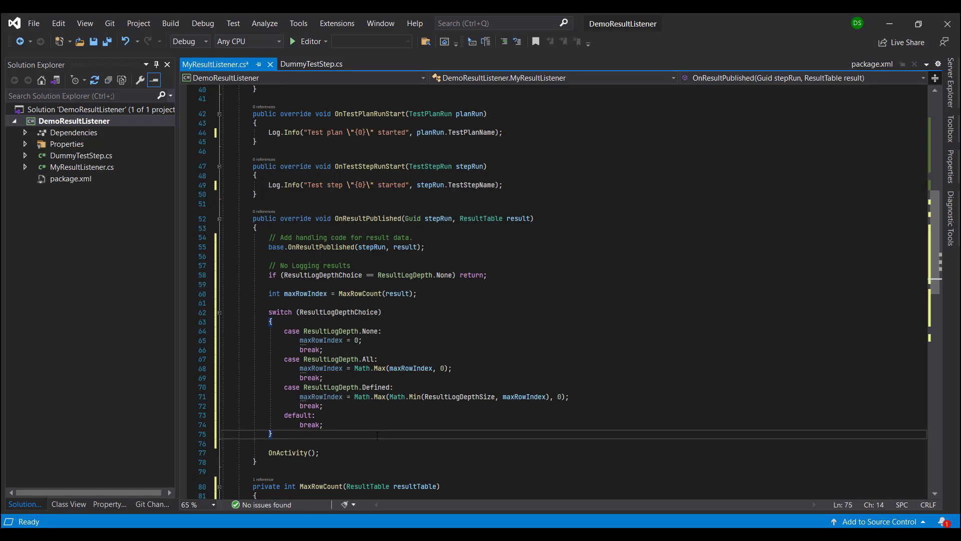
Log result.Name, then log the column names tab-separated via a StringBuilder.
{"action": "key", "text": "Return"}
{"action": "key", "text": "Return"}
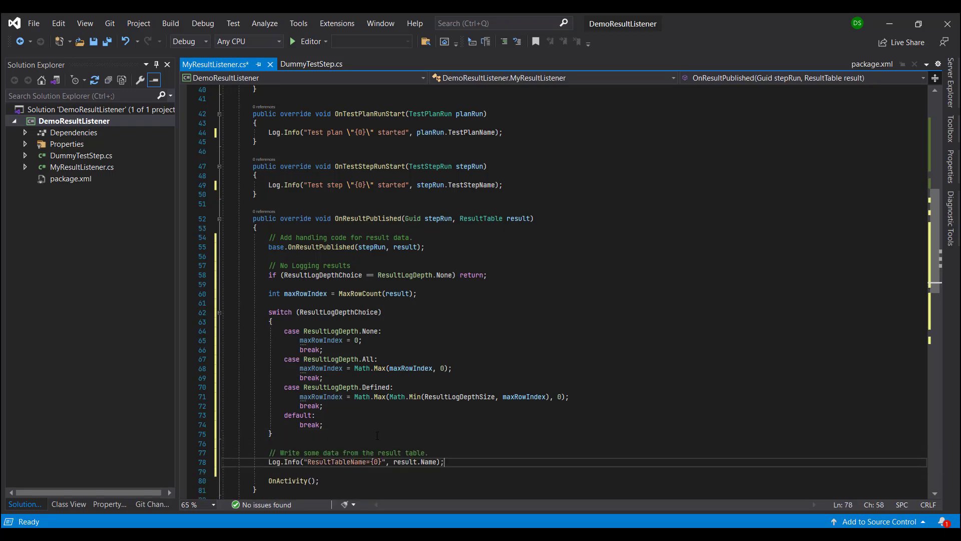
{"action": "key", "text": "Return"}
{"action": "scroll", "coordinate": [482, 366], "scroll_direction": "down", "scroll_amount": 3}
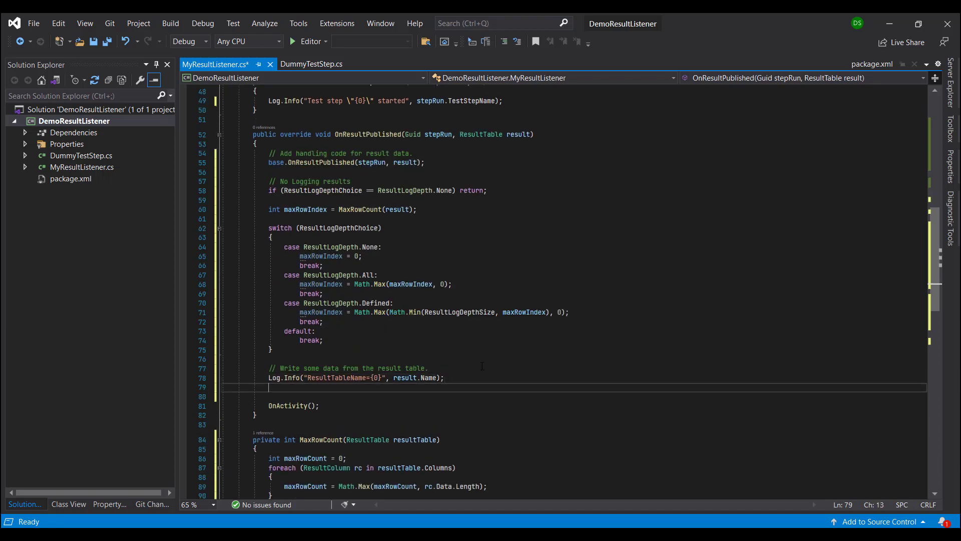
{"action": "key", "text": "Return"}
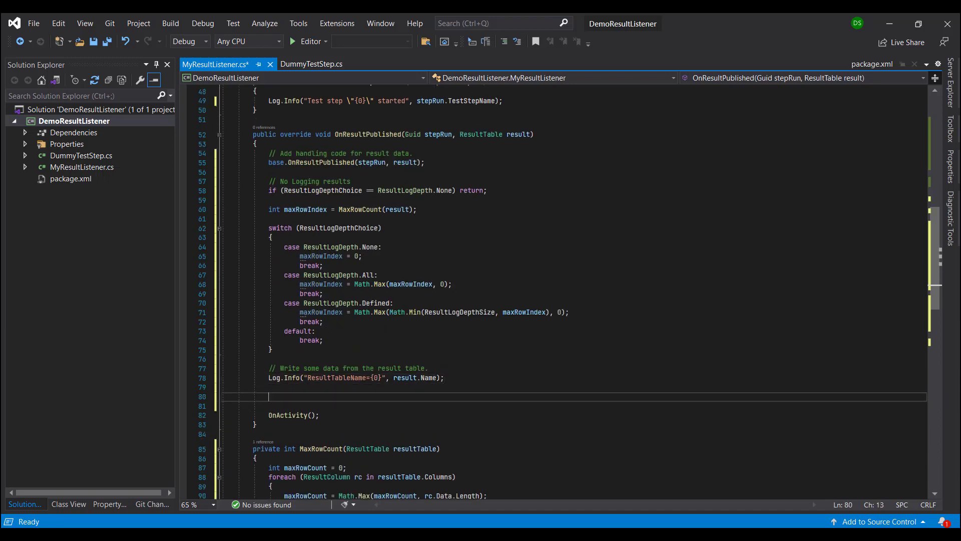
{"action": "type", "text": "// Write out the result table column names.             StringBuilder sb = new StringBuilder();             foreach (ResultColumn rc in result.Columns)             {                 sb.AppendFormat(\"\\t{0}\", rc.Name);             }             Log.Info(sb.ToString());"}
{"action": "scroll", "coordinate": [481, 301], "scroll_direction": "down", "scroll_amount": 3}
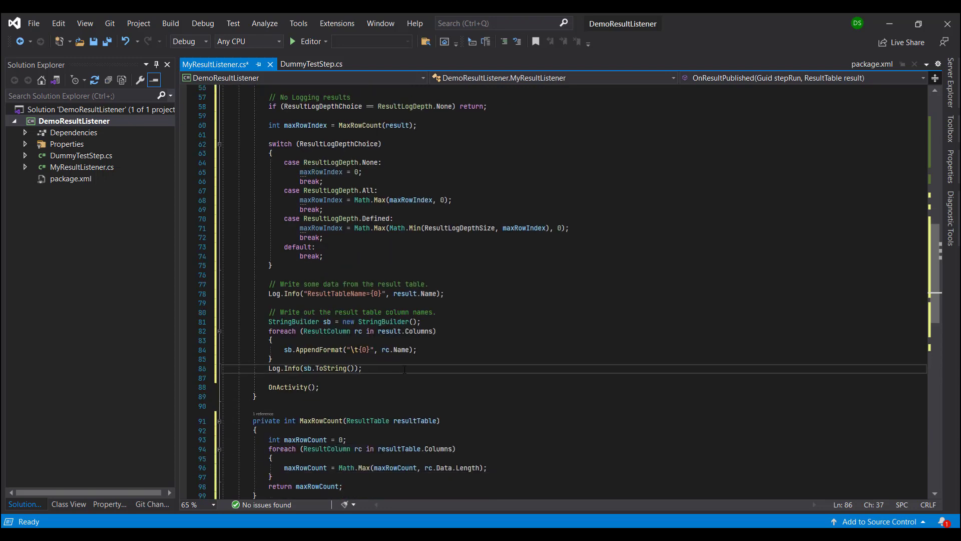
Loop rows up to maxRowIndex, appending each column's value or a blank tab, logging each row.
{"action": "key", "text": "Return"}
{"action": "key", "text": "Return"}
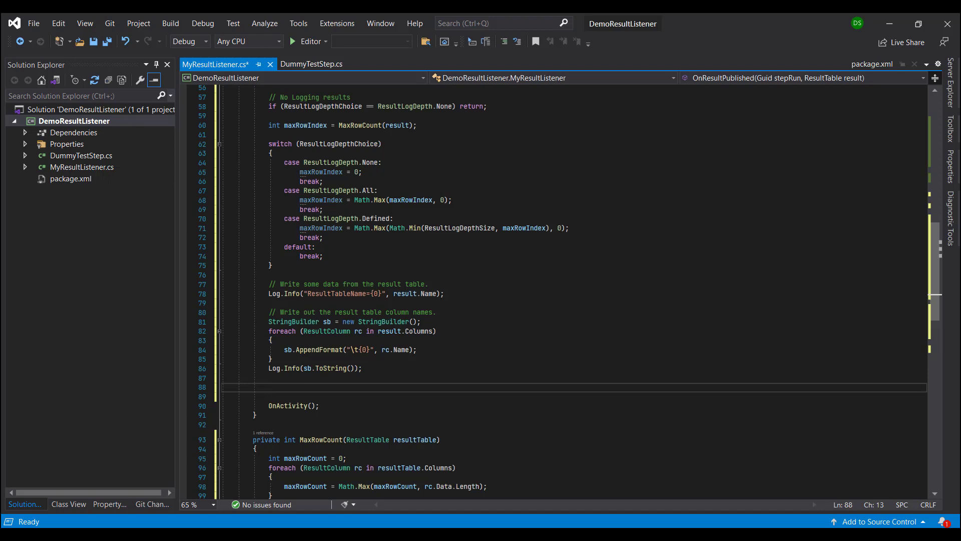
{"action": "type", "text": "for (int rowIndex = 0; rowIndex < maxRowIndex; rowIndex++) {  }"}
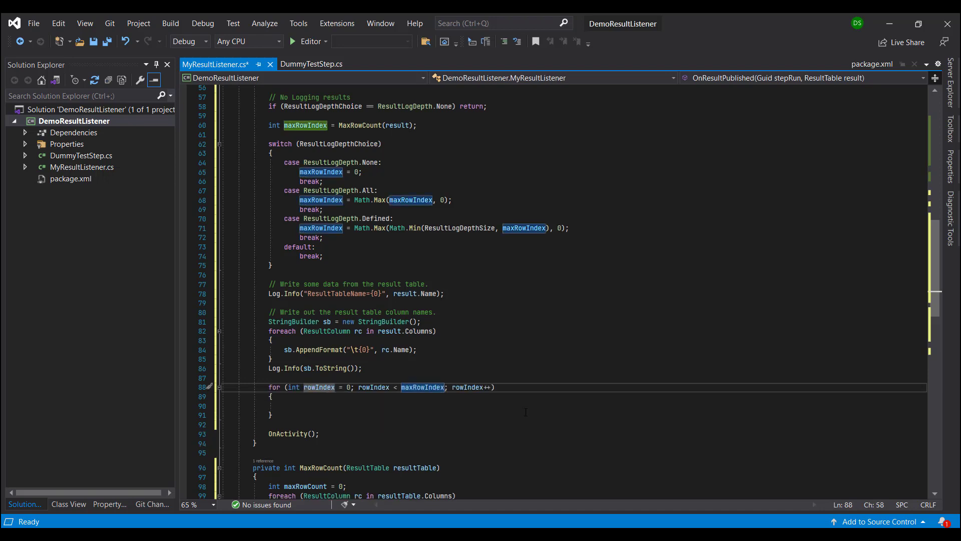
{"action": "left_click", "coordinate": [503, 406]}
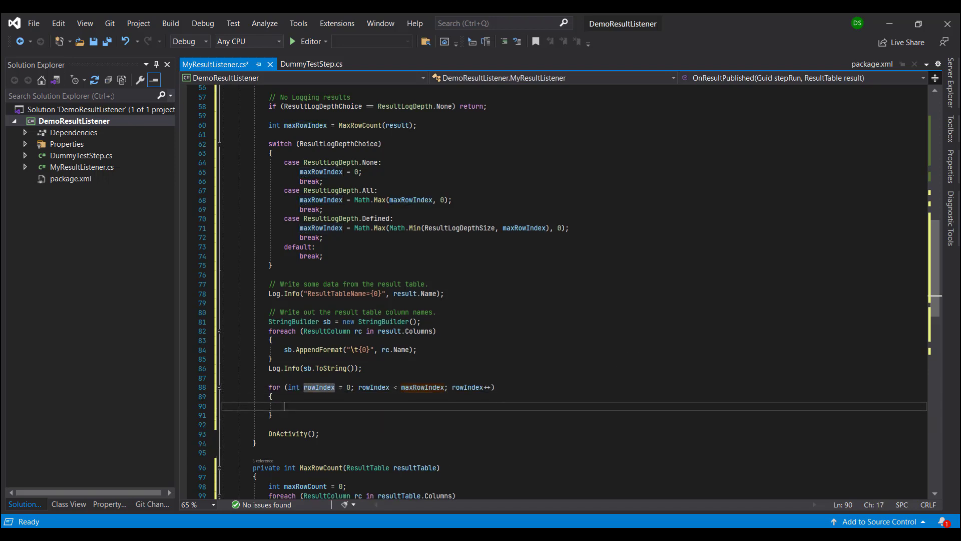
{"action": "key", "text": "alt+Tab"}
{"action": "key", "text": "ctrl+v"}
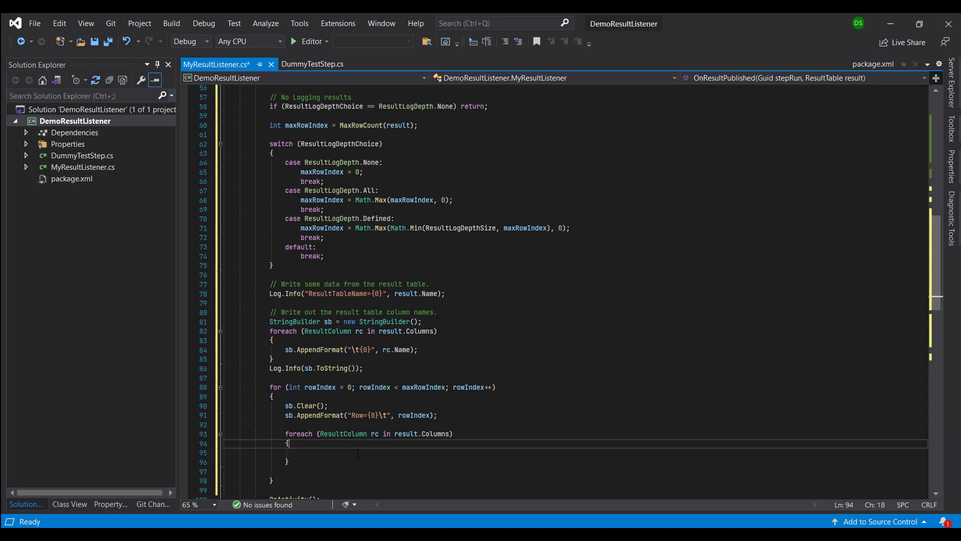
{"action": "type", "text": "// Make sure to check to make sure each column has enough rows.                     if (rowIndex < rc.Data.Length)                     {                         sb.AppendFormat(\"{0}\\t\", rc.Data.GetValue(rowIndex));                     }                     else                     {                         sb.AppendFormat(\"\\t\");                     }"}
{"action": "scroll", "coordinate": [526, 301], "scroll_direction": "down", "scroll_amount": 3}
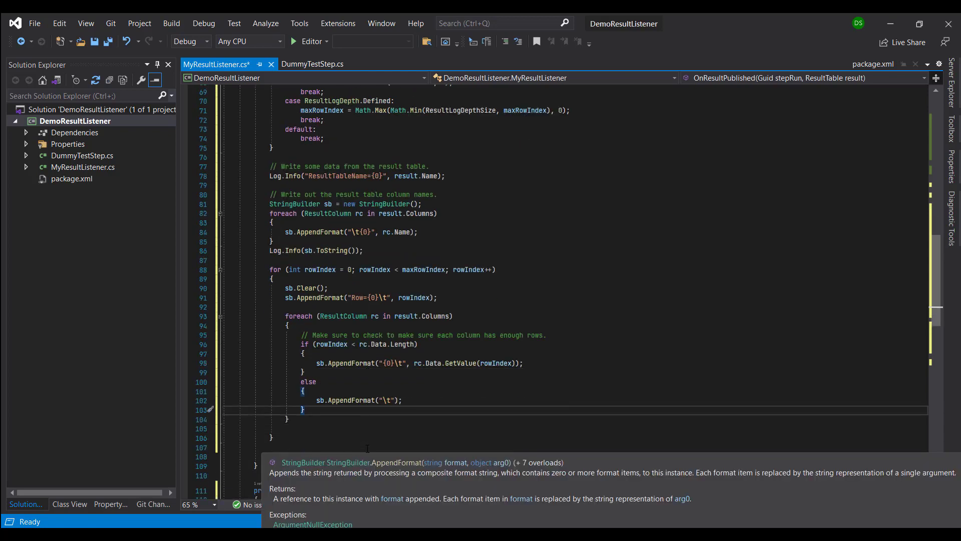
{"action": "key", "text": "Down"}
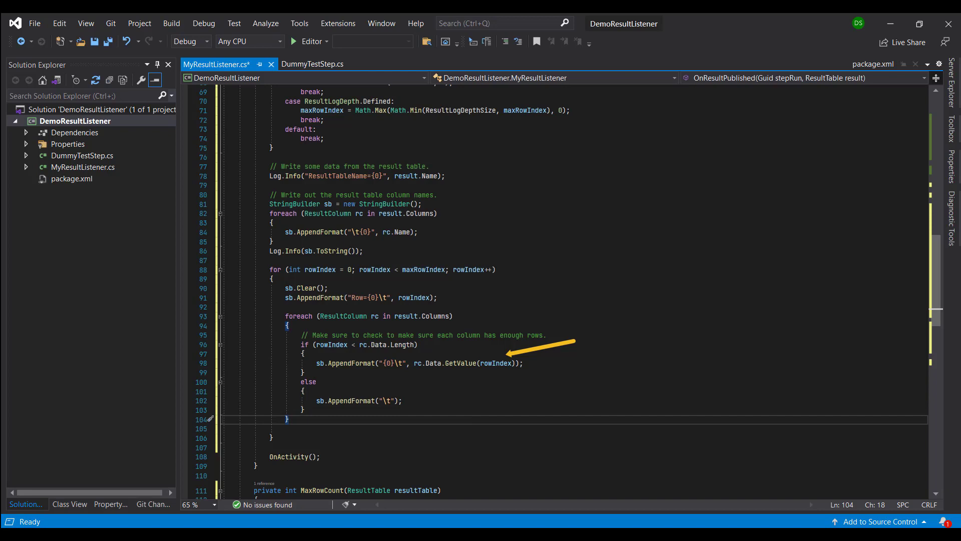
{"action": "type", "text": "sb.Append(Environment.NewLine);                 Log.Info(sb.ToString());"}
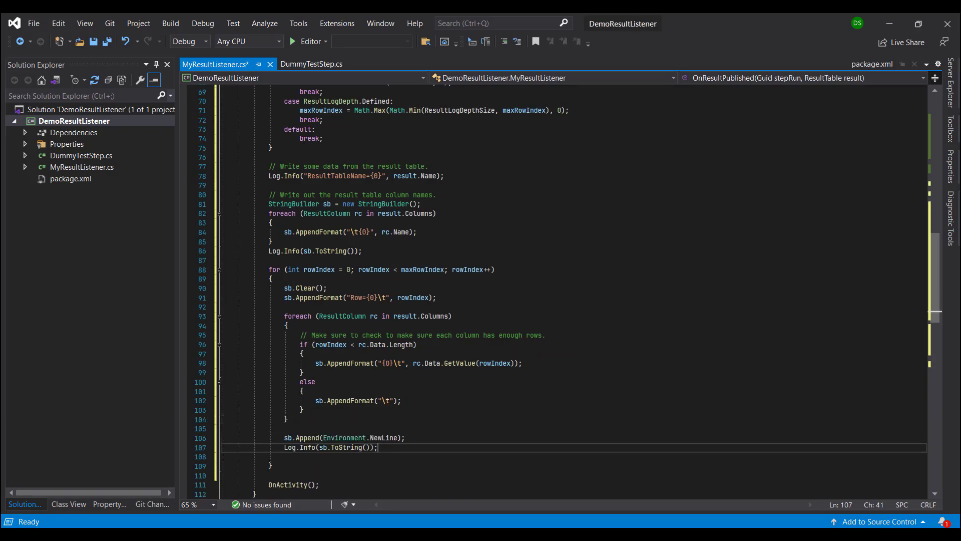
{"action": "scroll", "coordinate": [451, 405], "scroll_direction": "down", "scroll_amount": 3}
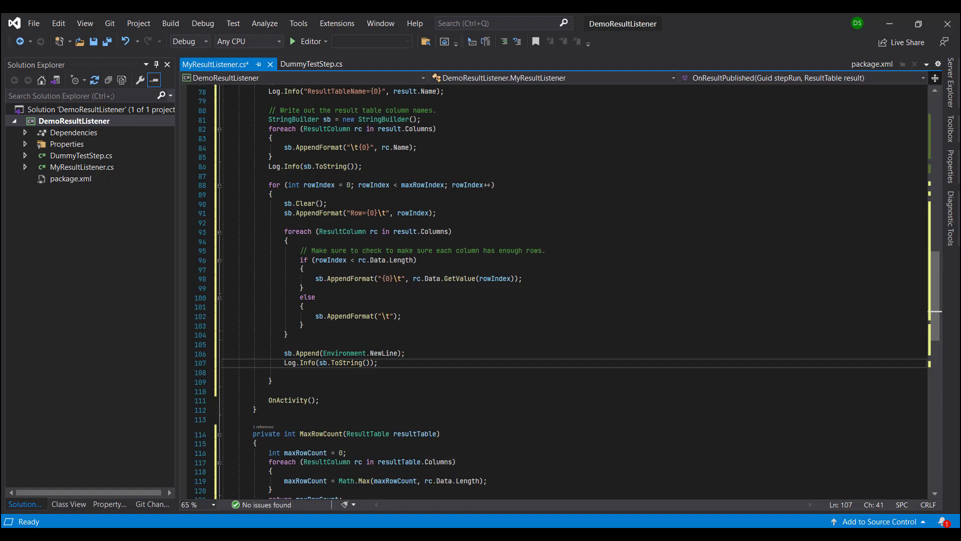
Build and launch the editor, then add a Custom Result Listener with depth Defined, size 5.
{"action": "left_click", "coordinate": [306, 43]}
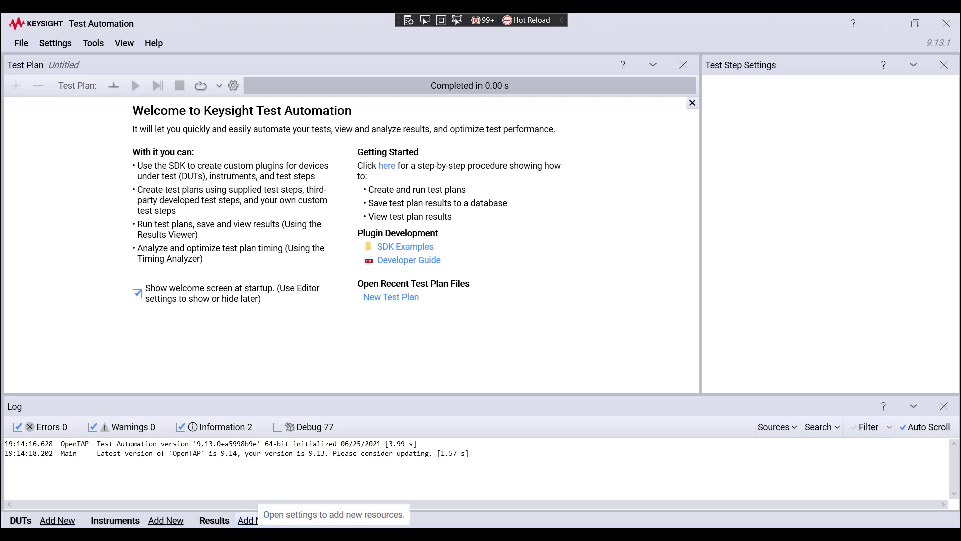
{"action": "left_click", "coordinate": [256, 520]}
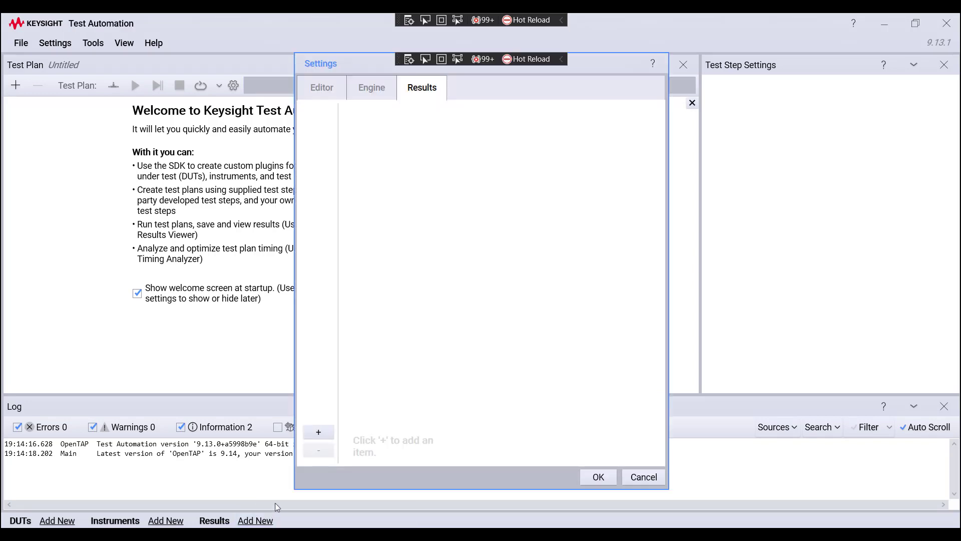
{"action": "left_click", "coordinate": [316, 430]}
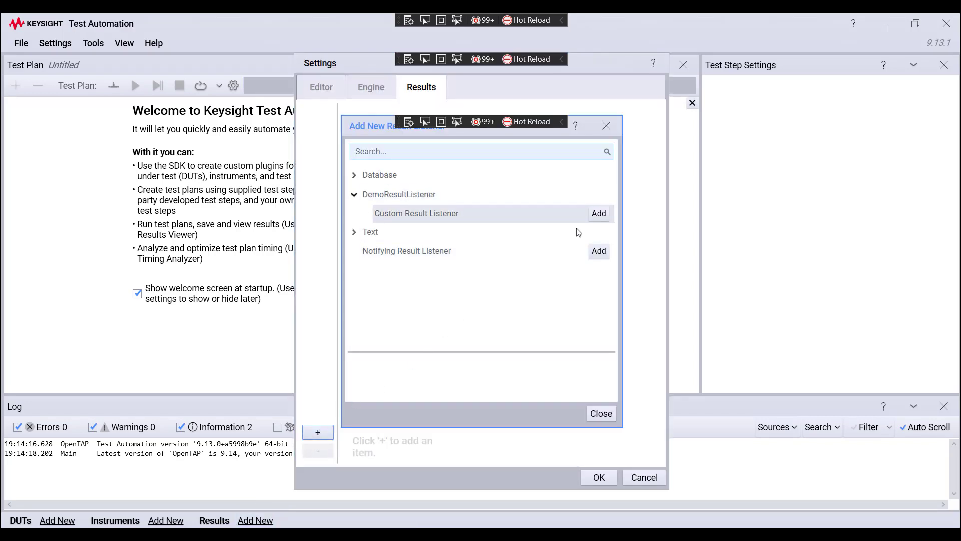
{"action": "left_click", "coordinate": [598, 213]}
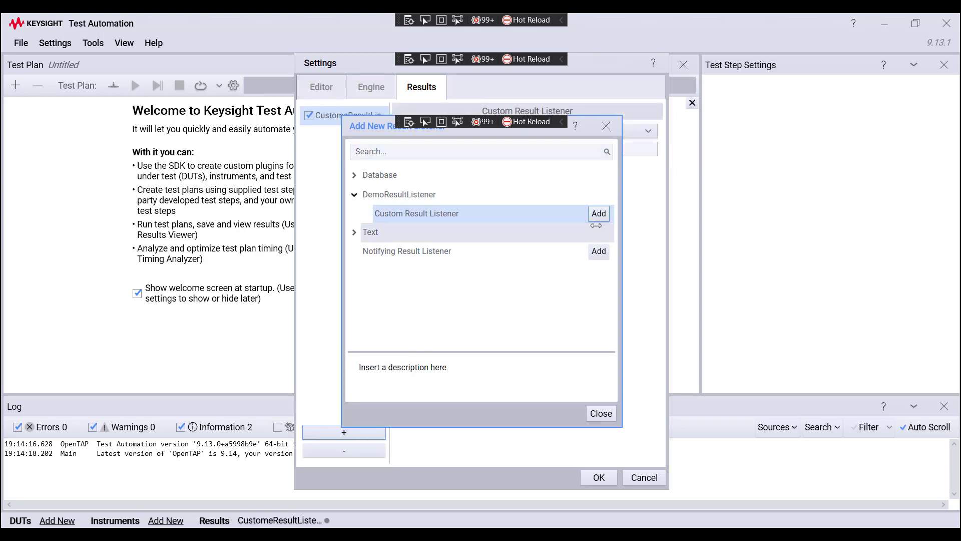
{"action": "left_click", "coordinate": [602, 413]}
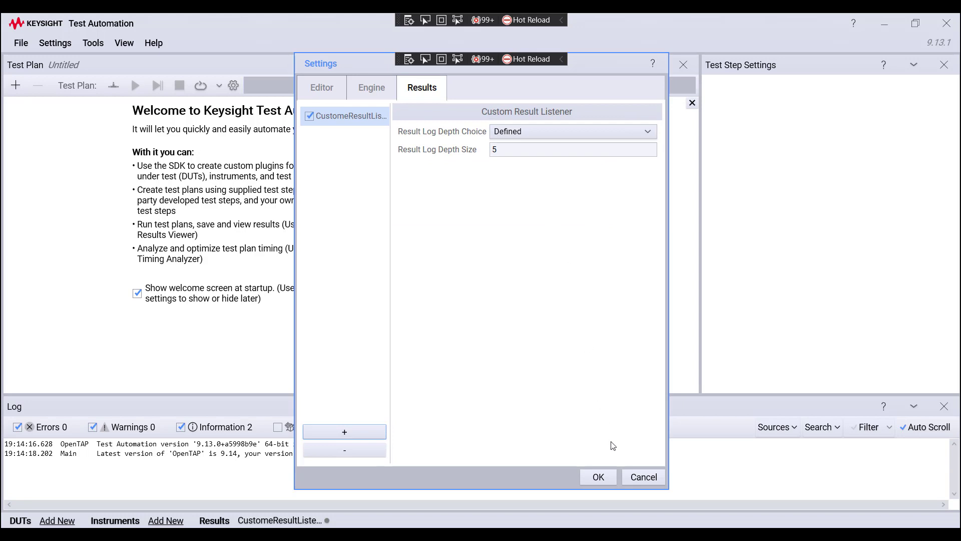
{"action": "left_click", "coordinate": [605, 476]}
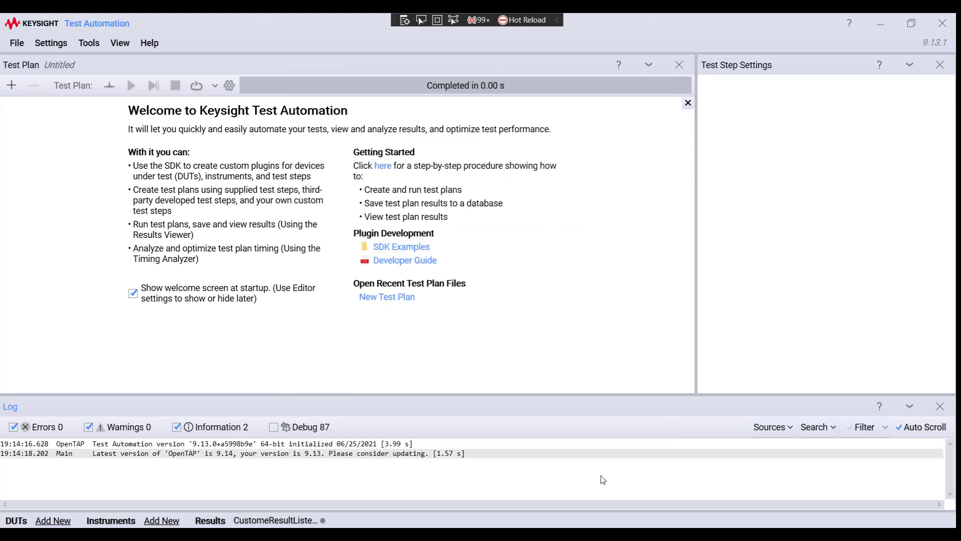
Add a DummyTestStep to the test plan and set its Point Count to 20.
{"action": "left_click", "coordinate": [12, 86]}
{"action": "left_click", "coordinate": [499, 255]}
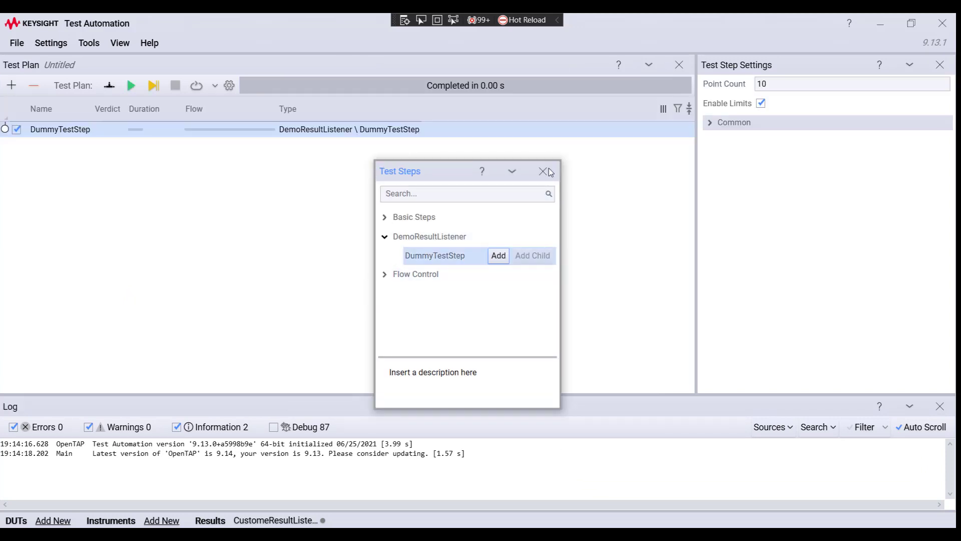
{"action": "left_click", "coordinate": [544, 171]}
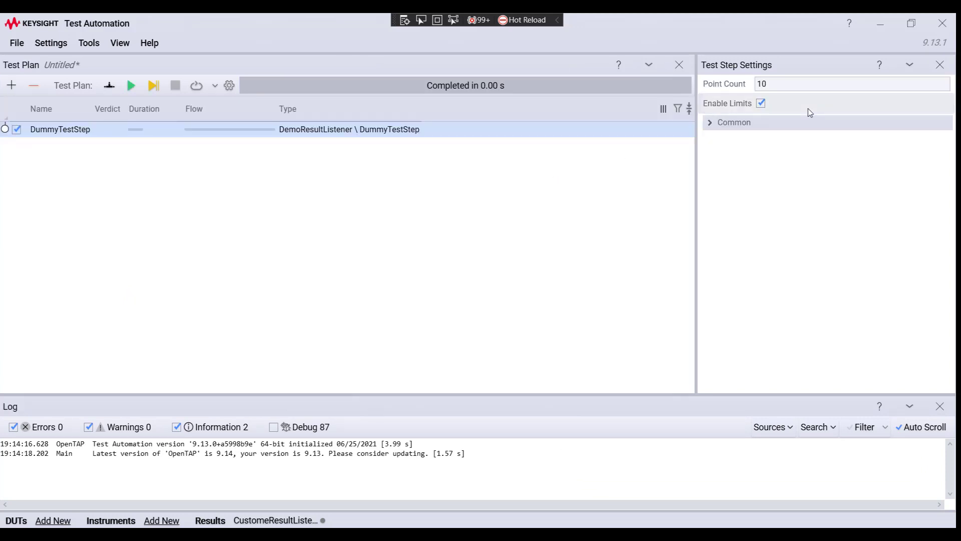
{"action": "left_click", "coordinate": [809, 84]}
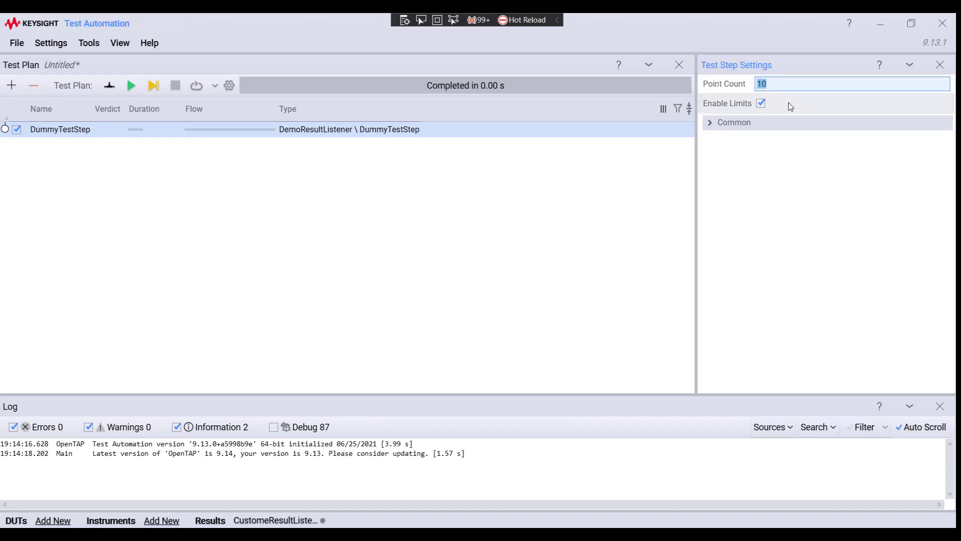
{"action": "type", "text": "20"}
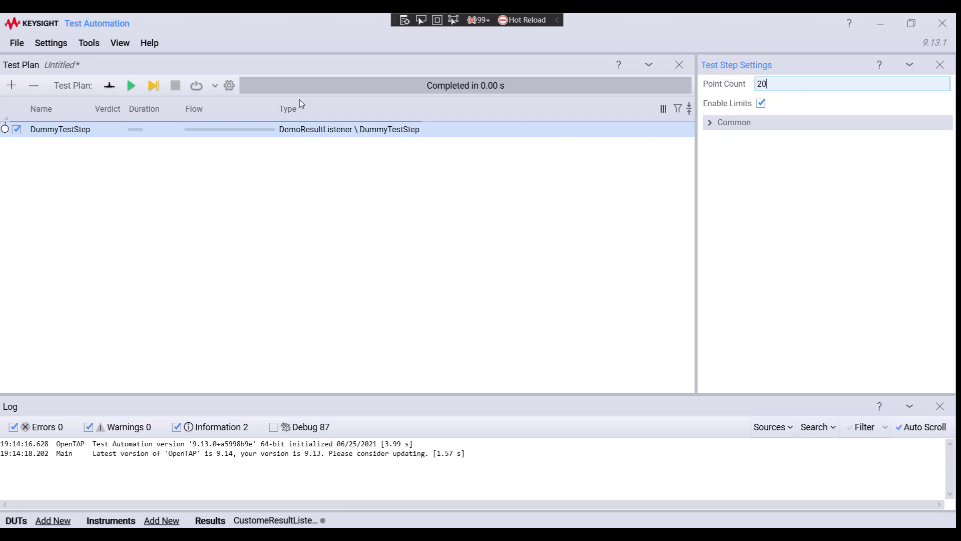
Run the plan and enlarge the Log to show the result rows ending at Row=4.
{"action": "left_click", "coordinate": [131, 85]}
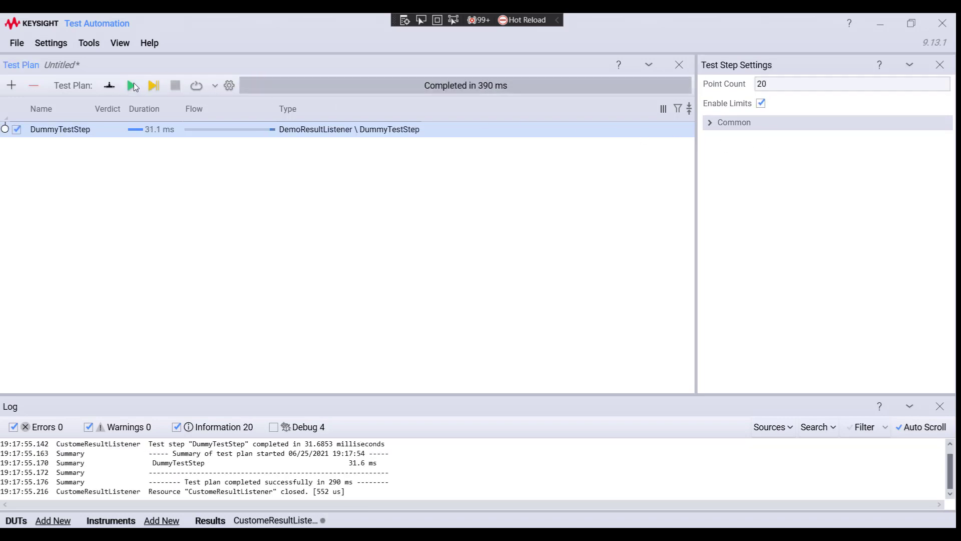
{"action": "left_click_drag", "start_coordinate": [266, 394], "coordinate": [293, 304]}
{"action": "left_click", "coordinate": [182, 421]}
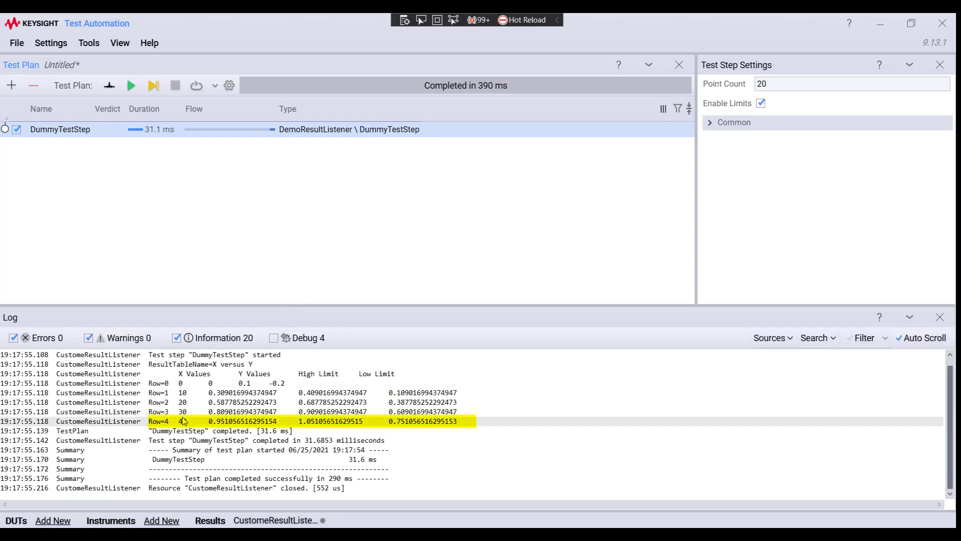
Set the Custom Result Listener's Result Log Depth Choice to None, then rerun the plan.
{"action": "left_click", "coordinate": [274, 520]}
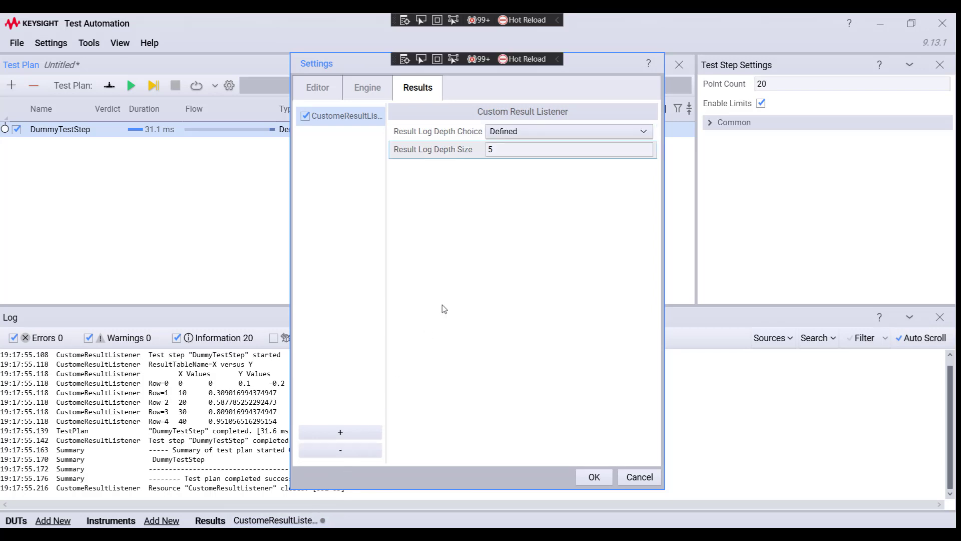
{"action": "left_click", "coordinate": [568, 132]}
{"action": "left_click", "coordinate": [511, 149]}
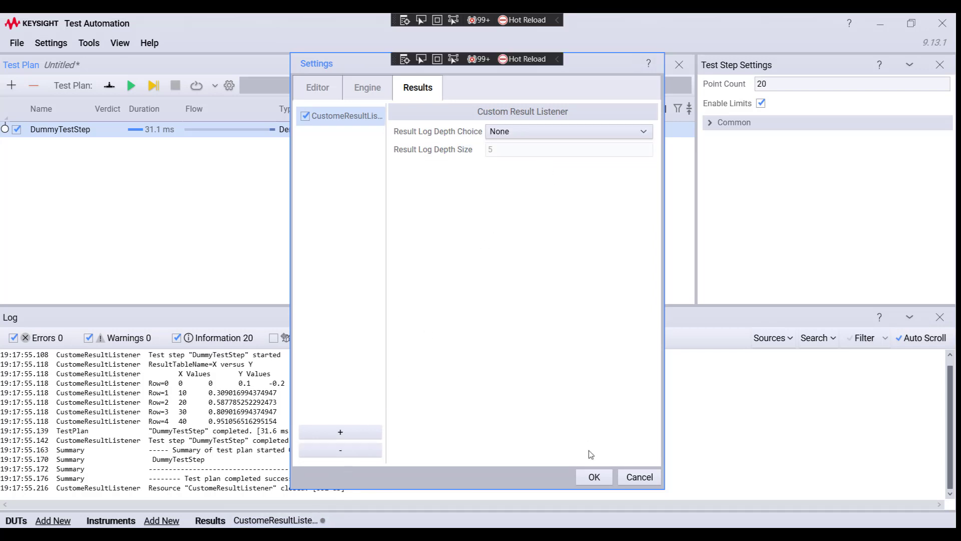
{"action": "left_click", "coordinate": [594, 477]}
{"action": "left_click", "coordinate": [131, 85]}
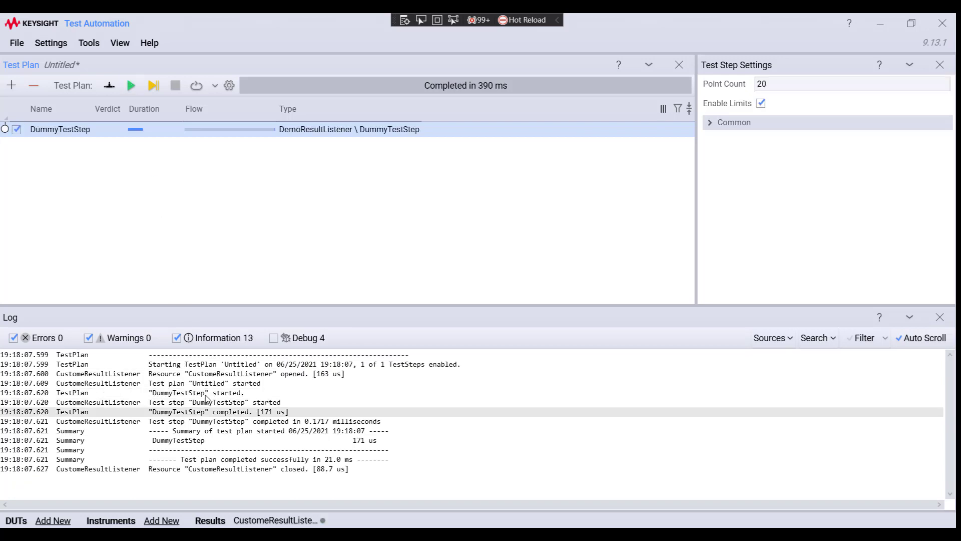
Set the Custom Result Listener's Result Log Depth Choice to All, then rerun the plan.
{"action": "left_click", "coordinate": [274, 520]}
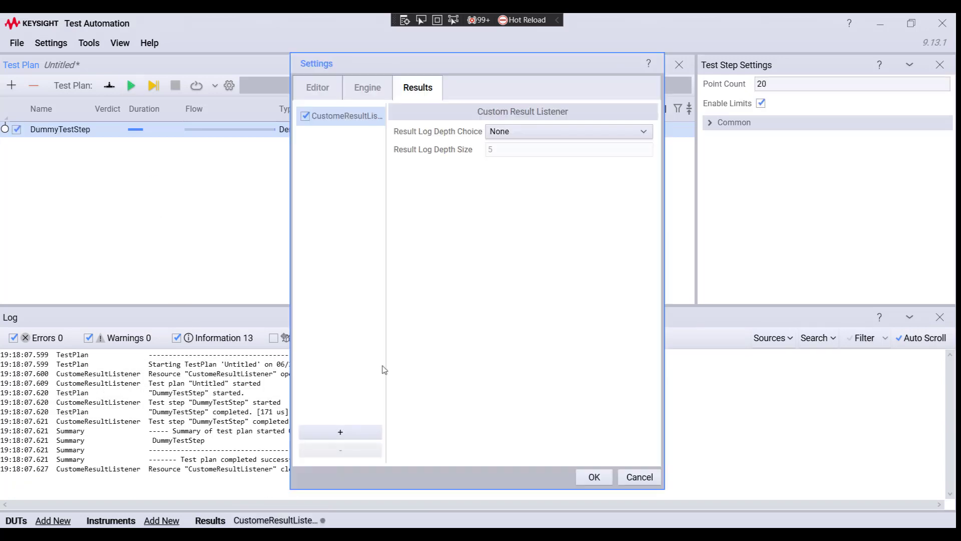
{"action": "left_click", "coordinate": [532, 133]}
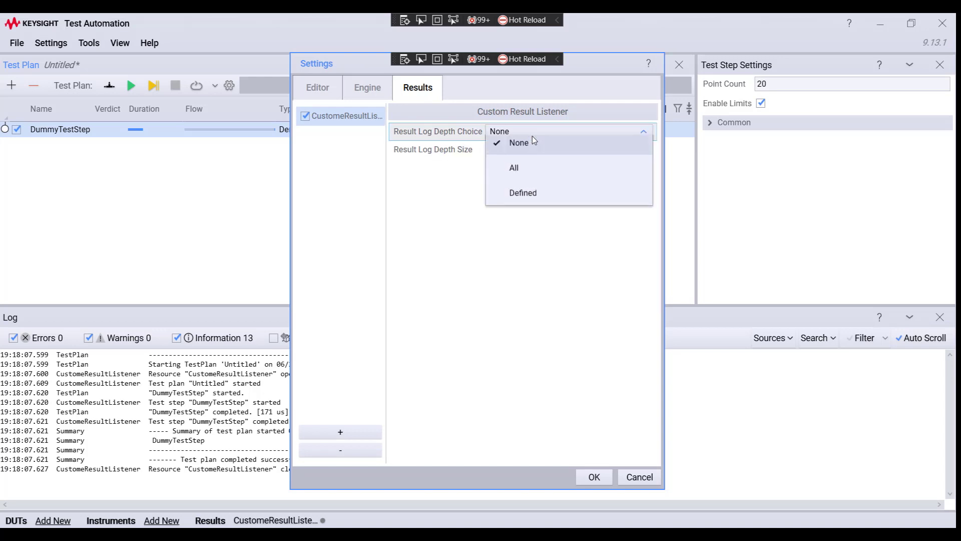
{"action": "left_click", "coordinate": [514, 177]}
{"action": "left_click", "coordinate": [594, 477]}
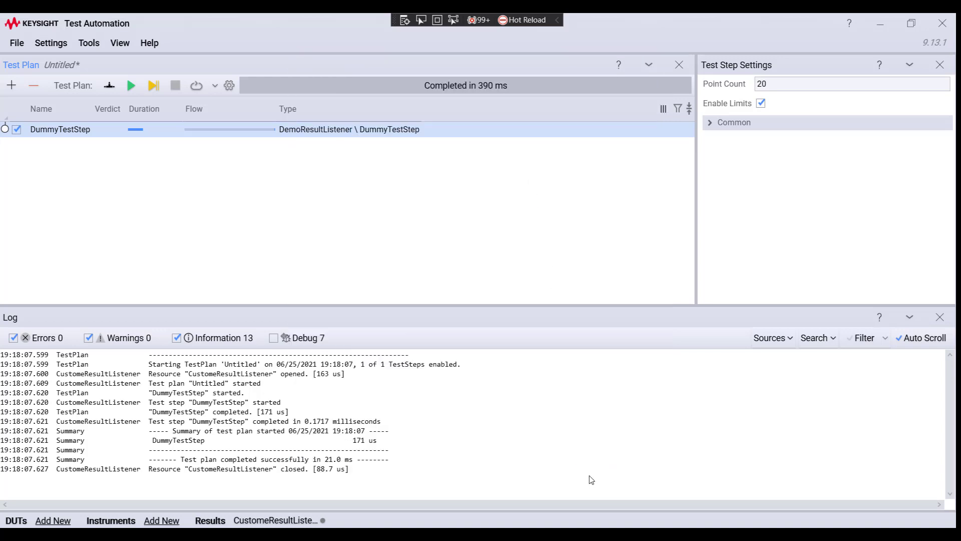
{"action": "left_click", "coordinate": [131, 86]}
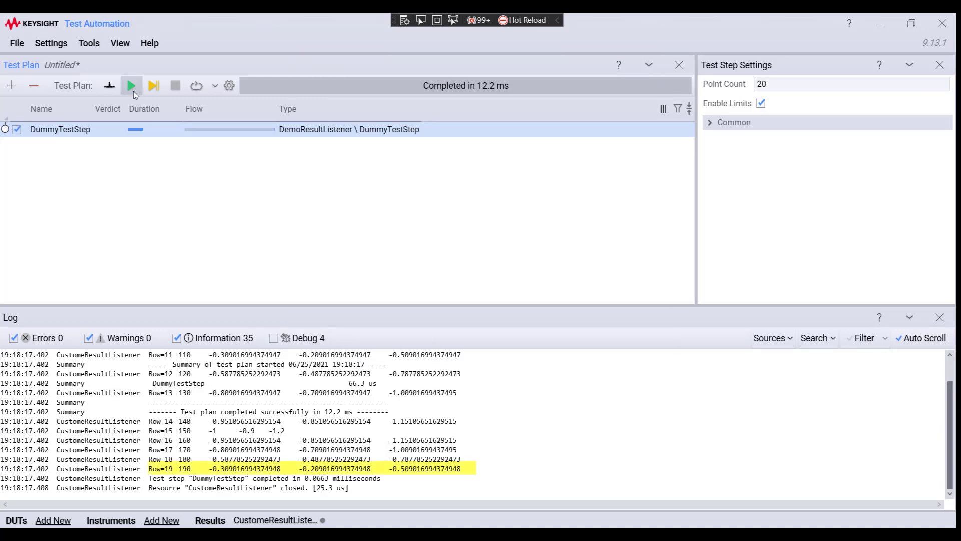